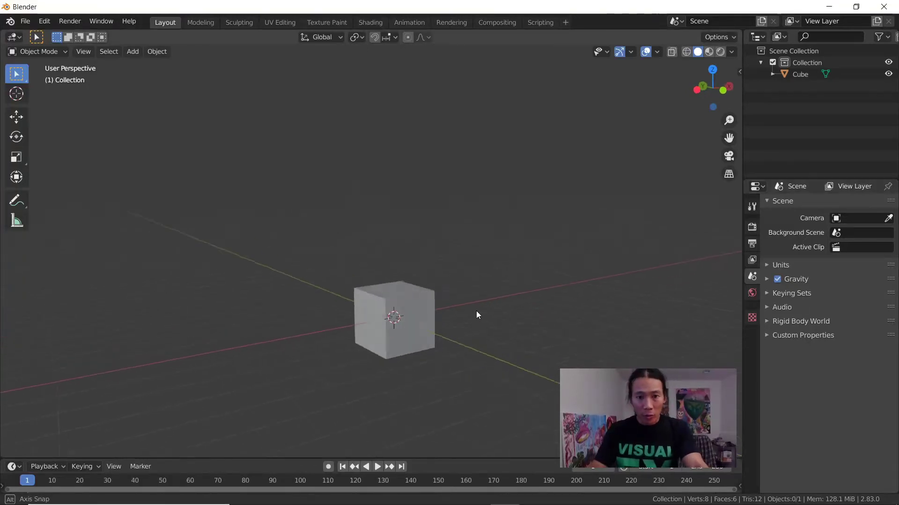
Step: Enter Edit Mode on the cube, select its top face and scale it to about 0.9
{"action": "left_click", "coordinate": [407, 305]}
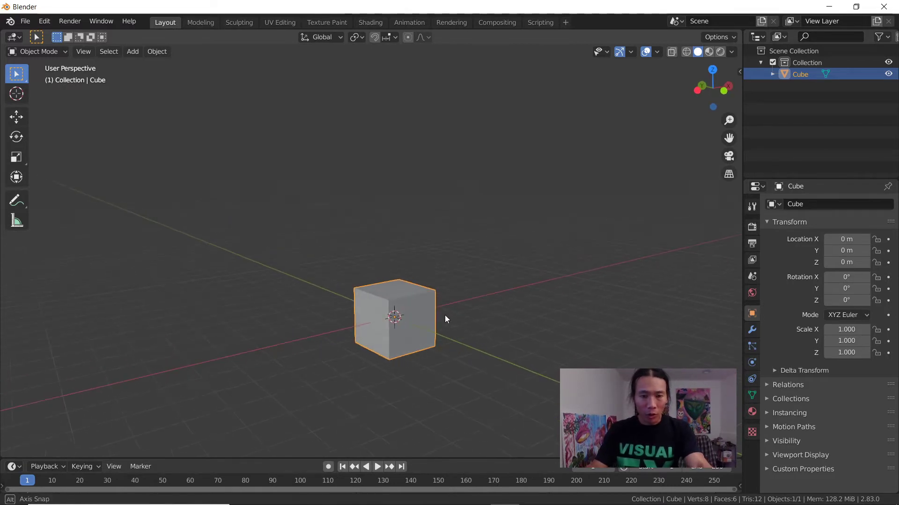
{"action": "key", "text": "Tab"}
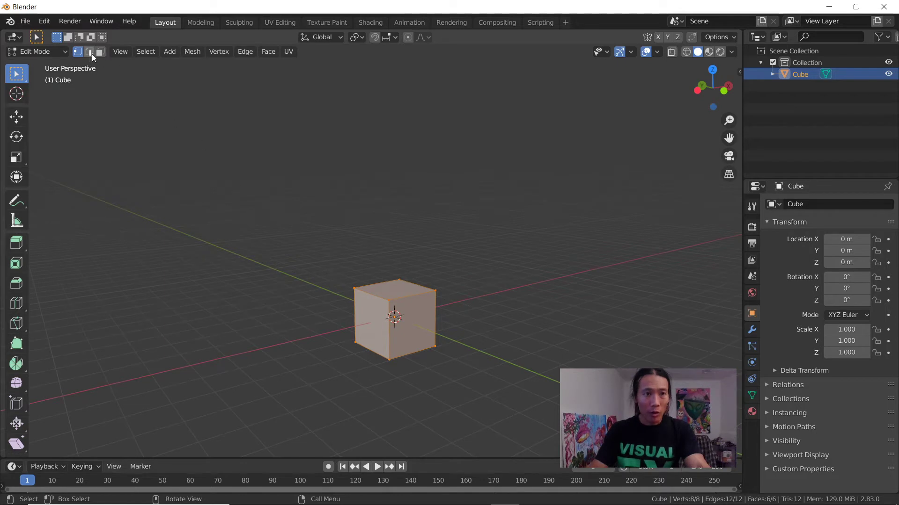
{"action": "left_click", "coordinate": [411, 290]}
{"action": "middle_click_drag", "start_coordinate": [431, 350], "coordinate": [380, 351]}
{"action": "key", "text": "s"}
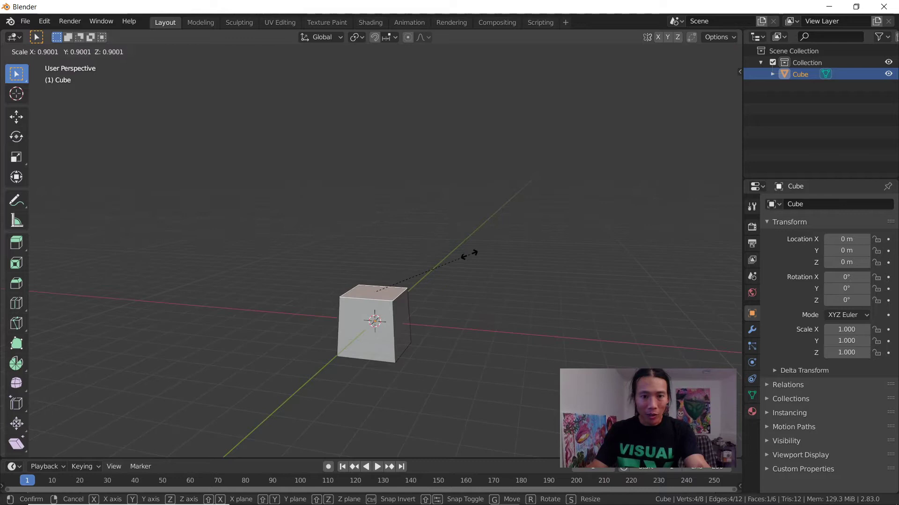
{"action": "left_click", "coordinate": [464, 256]}
Step: Extrude the top face about 1.4 m upward and scale it slightly inward to taper the stem
{"action": "key", "text": "e"}
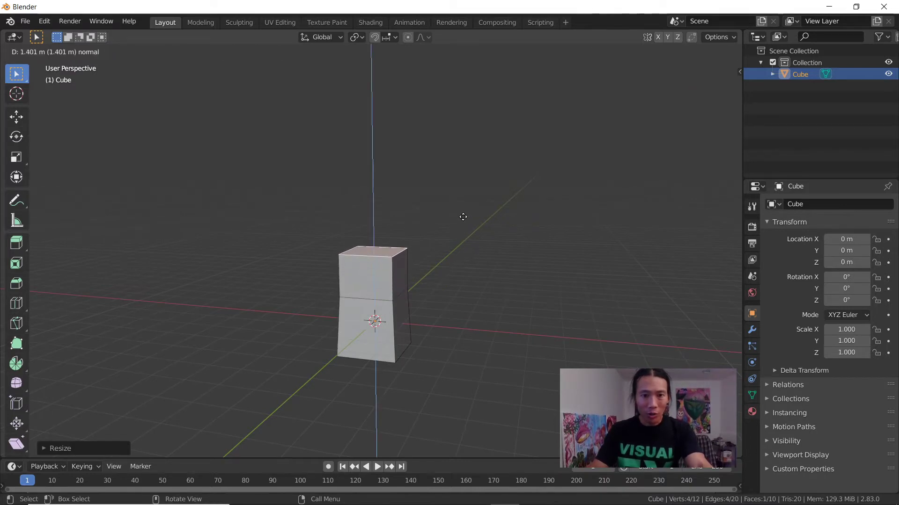
{"action": "left_click", "coordinate": [462, 217]}
{"action": "key", "text": "s"}
{"action": "left_click", "coordinate": [452, 217]}
Step: Extrude another stem section upward and scale its top face to about 0.73
{"action": "key", "text": "e"}
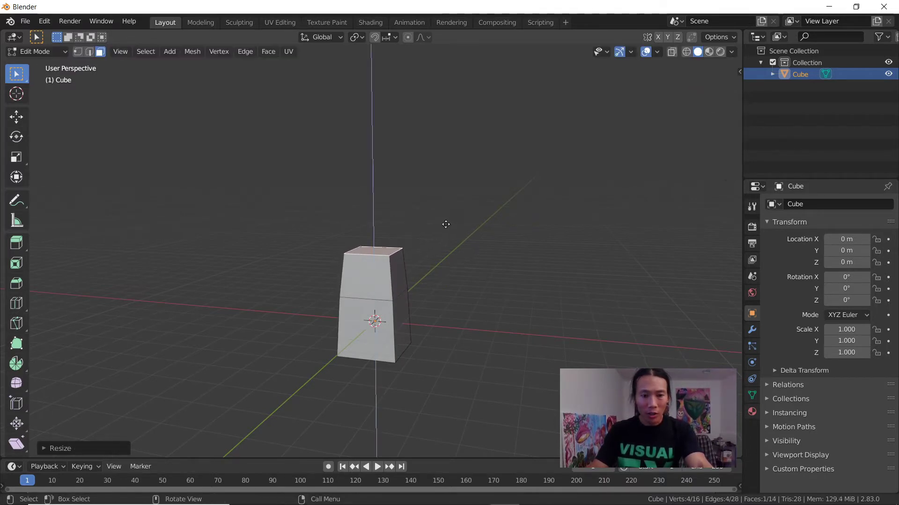
{"action": "left_click", "coordinate": [449, 194]}
{"action": "key", "text": "s"}
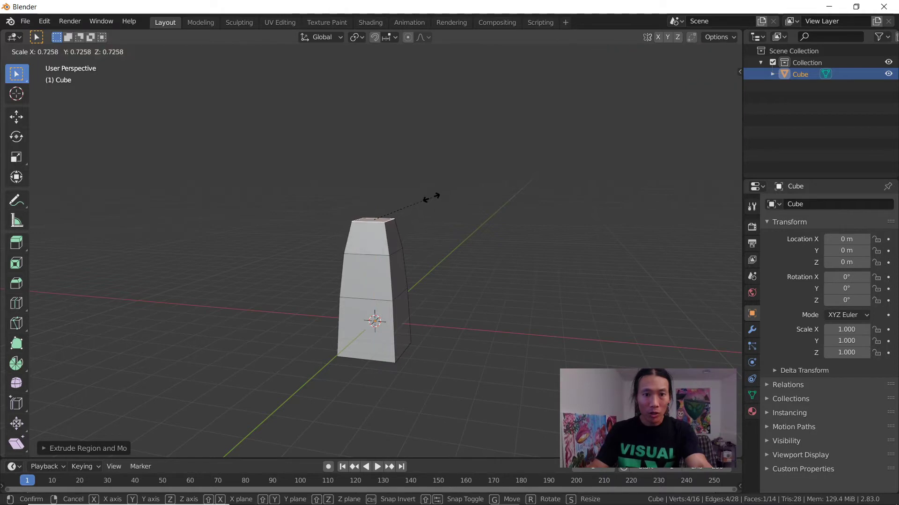
{"action": "left_click", "coordinate": [426, 198]}
Step: Extrude a short section above the stem and scale its top face to more than double, flaring it out as the cap's underside
{"action": "key", "text": "e"}
{"action": "left_click", "coordinate": [426, 192]}
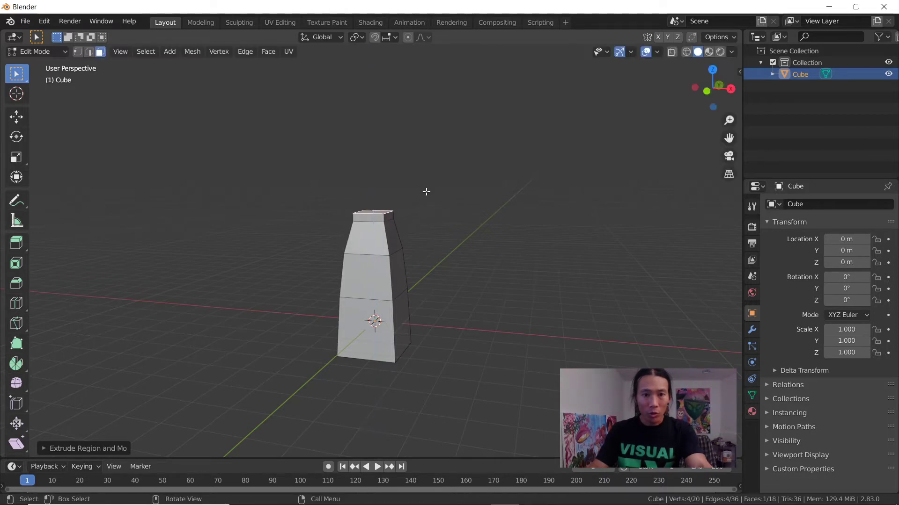
{"action": "mouse_move", "coordinate": [402, 225]}
{"action": "middle_mouse_down"}
{"action": "mouse_move", "coordinate": [416, 226]}
{"action": "mouse_move", "coordinate": [393, 220]}
{"action": "middle_mouse_up"}
{"action": "key", "text": "s"}
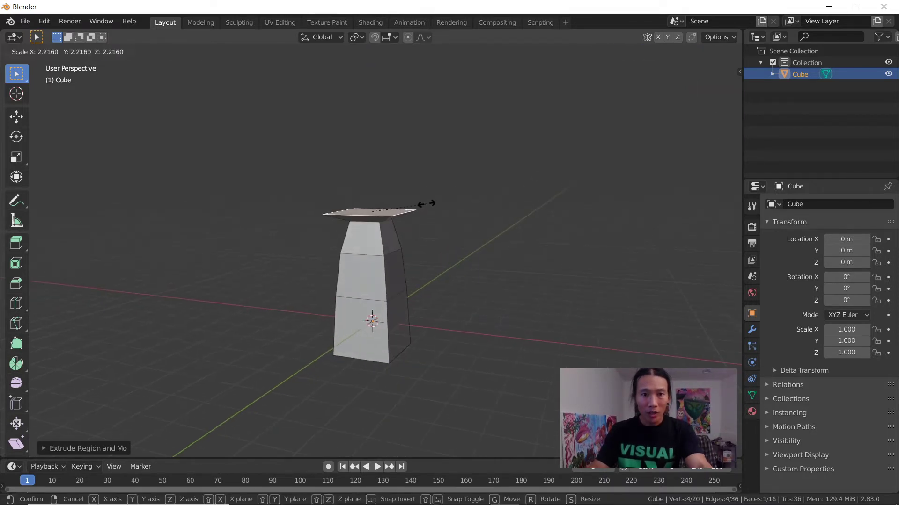
{"action": "left_click", "coordinate": [439, 200]}
Step: Extrude the flared face slightly upward and enlarge it further to widen the mushroom cap
{"action": "key", "text": "e"}
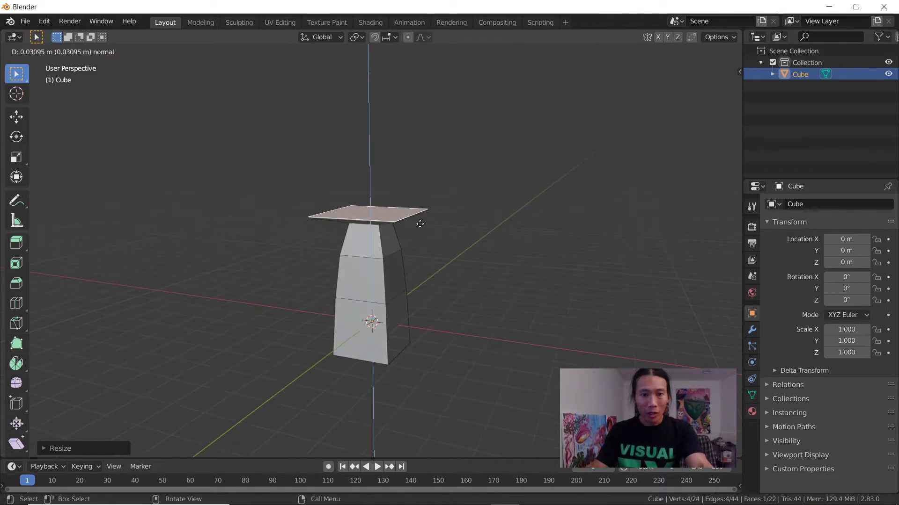
{"action": "left_click", "coordinate": [419, 221]}
{"action": "key", "text": "s"}
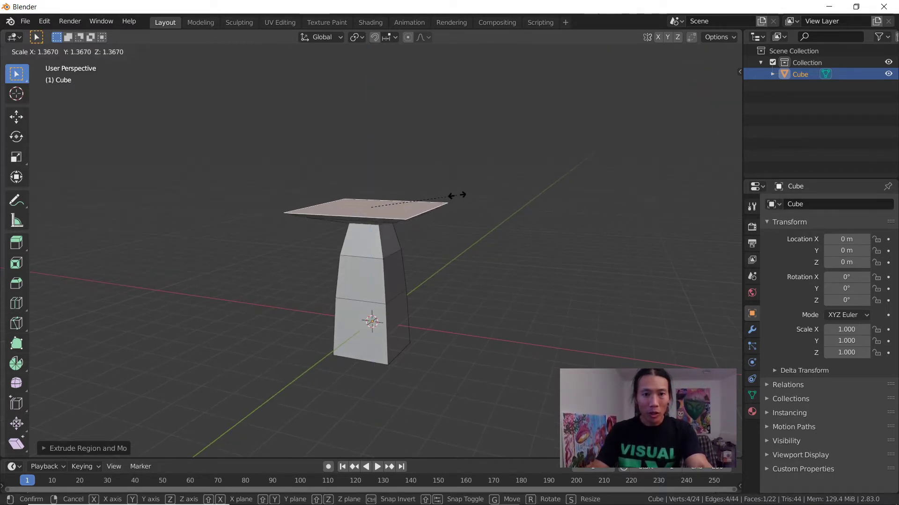
{"action": "left_click", "coordinate": [475, 189]}
Step: Extrude the cap's rim upward, then extrude about 0.73 m more and scale that top face to about 0.55
{"action": "key", "text": "e"}
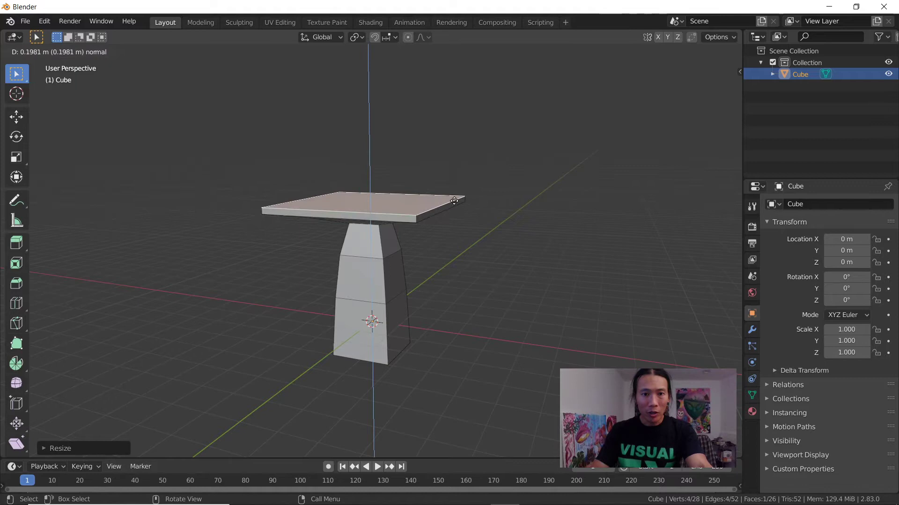
{"action": "left_click", "coordinate": [456, 189]}
{"action": "key", "text": "e"}
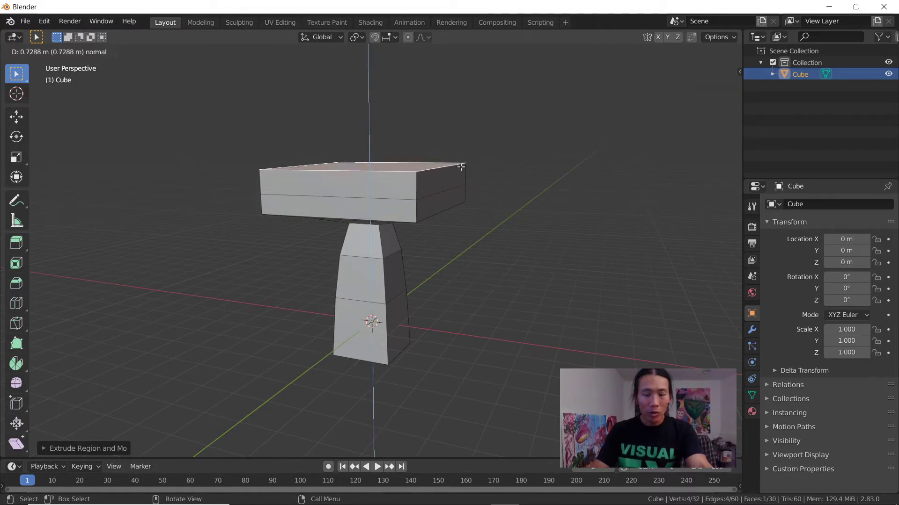
{"action": "left_click", "coordinate": [461, 167]}
{"action": "key", "text": "s"}
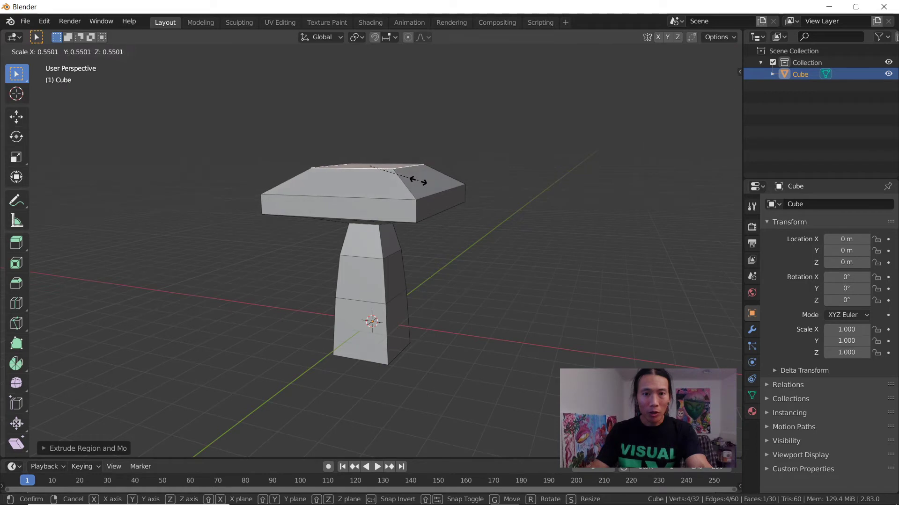
{"action": "left_click", "coordinate": [418, 181]}
Step: Extrude the cap's top face slightly, scale it inward to round off the top, and return to Object Mode
{"action": "key", "text": "e"}
{"action": "left_click", "coordinate": [434, 150]}
{"action": "key", "text": "s"}
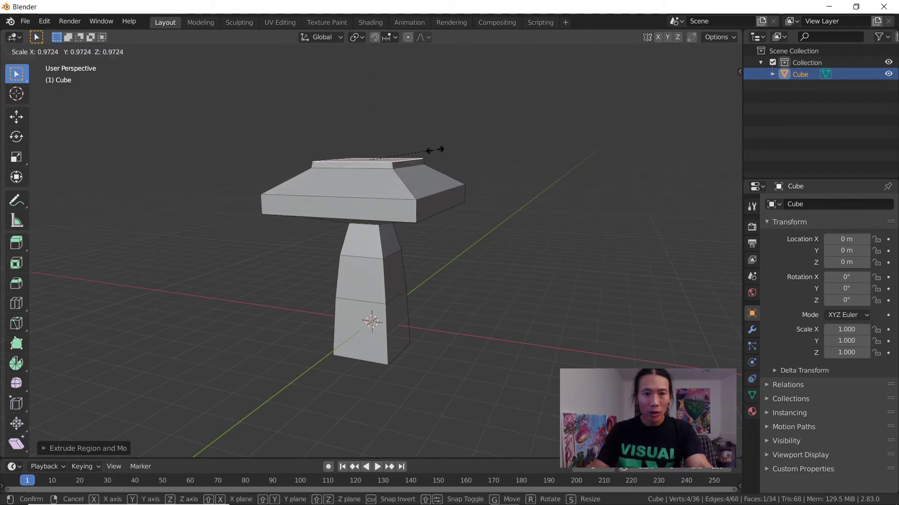
{"action": "left_click", "coordinate": [411, 161]}
{"action": "middle_click_drag", "start_coordinate": [411, 162], "coordinate": [458, 285]}
{"action": "key", "text": "Tab"}
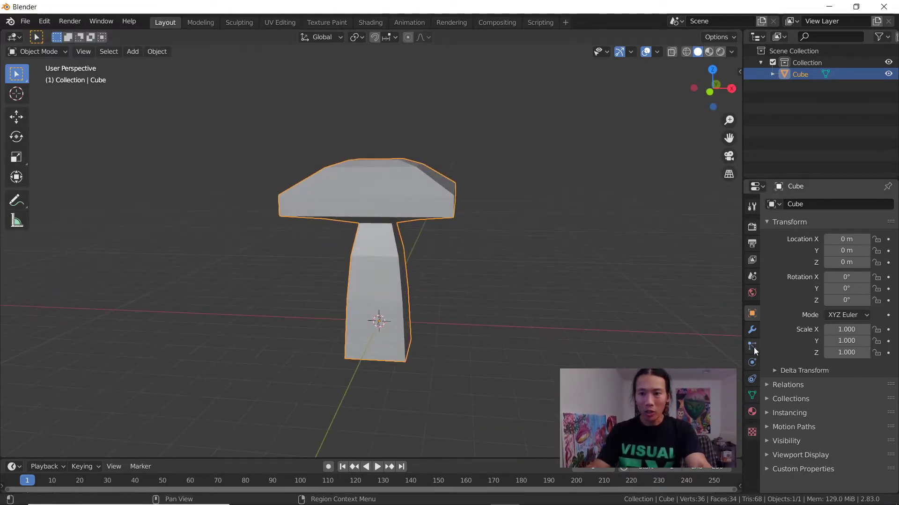
Step: Add a Subdivision Surface modifier to the mushroom
{"action": "left_click", "coordinate": [752, 330]}
{"action": "middle_click_drag", "start_coordinate": [647, 331], "coordinate": [640, 320]}
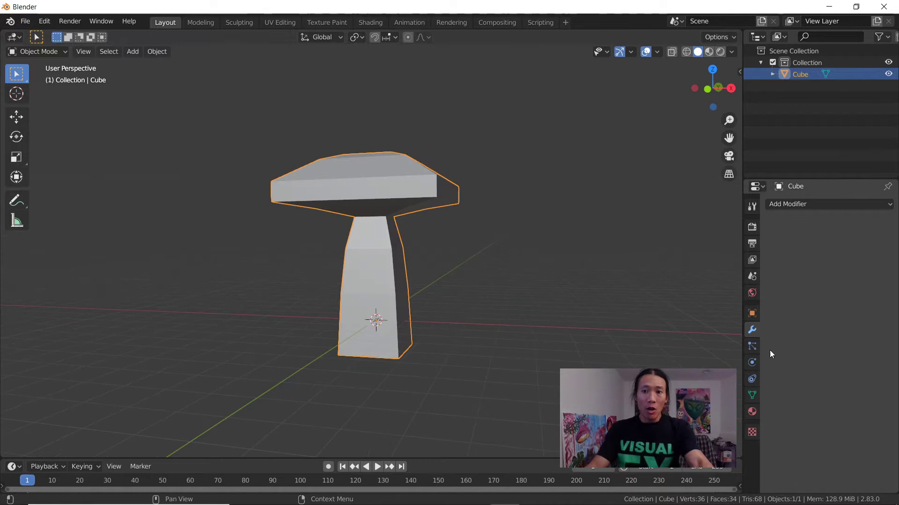
{"action": "left_click", "coordinate": [788, 207]}
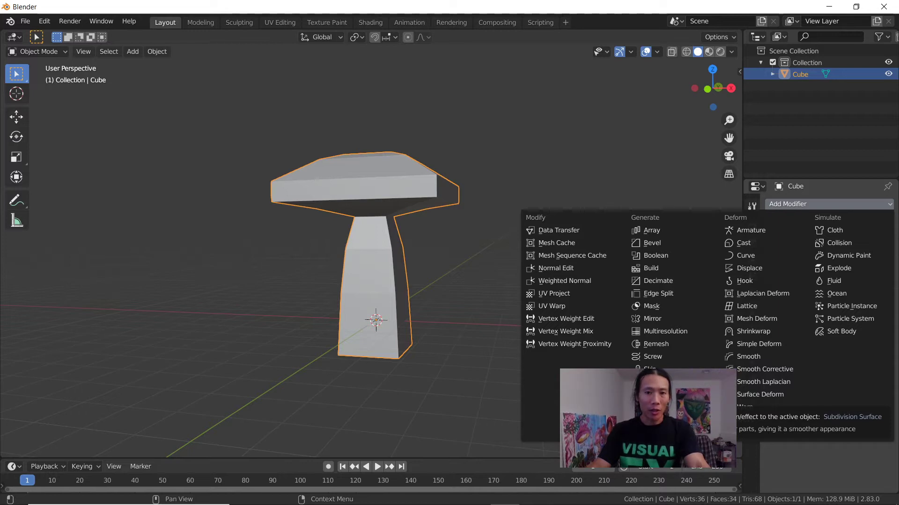
{"action": "left_click", "coordinate": [655, 394]}
{"action": "middle_click_drag", "start_coordinate": [473, 294], "coordinate": [400, 141]}
{"action": "scroll", "coordinate": [421, 264], "scroll_direction": "up", "scroll_amount": 2}
{"action": "middle_click_drag", "start_coordinate": [385, 240], "coordinate": [414, 250]}
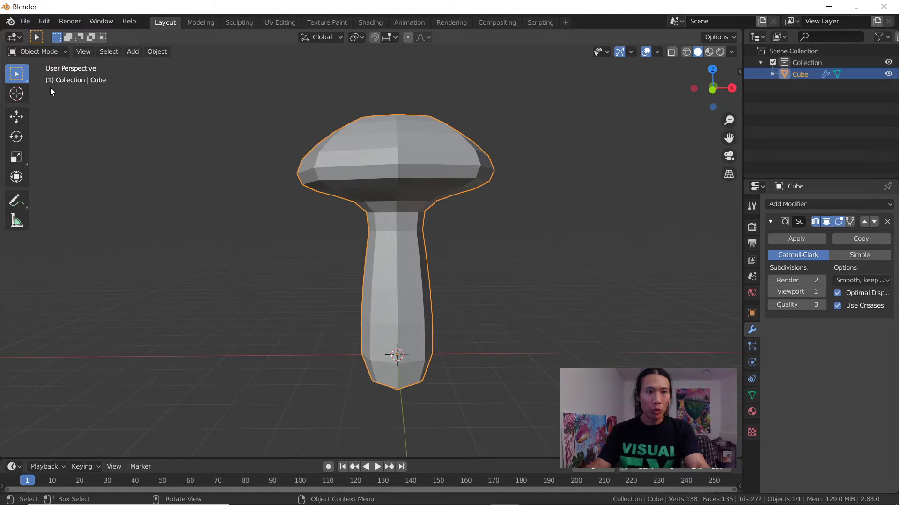
Step: Return to Edit Mode and set the Subdivision Surface modifier's viewport level to 3
{"action": "left_click", "coordinate": [34, 53]}
{"action": "left_click", "coordinate": [40, 77]}
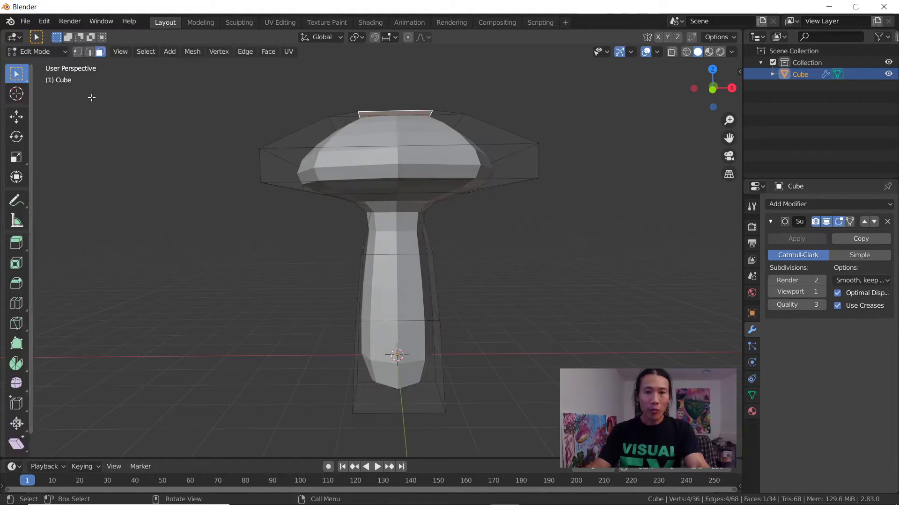
{"action": "middle_click_drag", "start_coordinate": [414, 186], "coordinate": [363, 205]}
{"action": "middle_click_drag", "start_coordinate": [396, 303], "coordinate": [411, 269]}
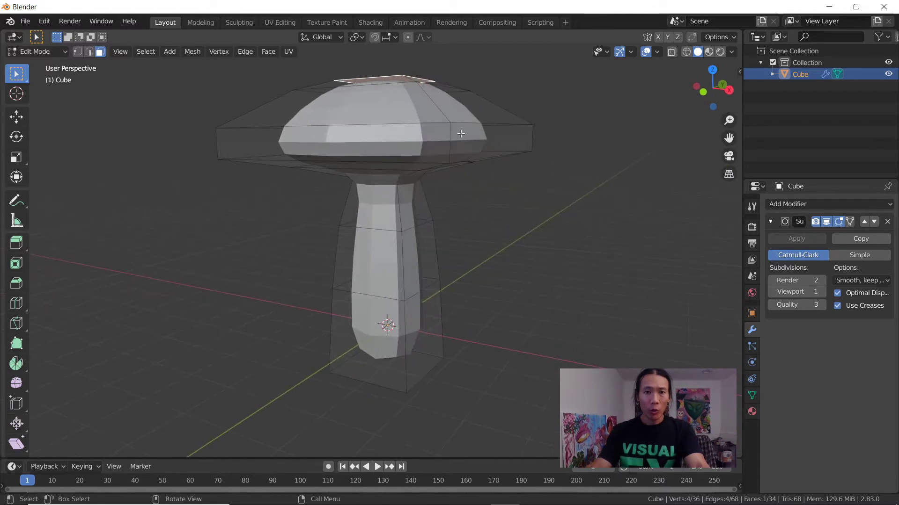
{"action": "middle_click_drag", "start_coordinate": [359, 159], "coordinate": [427, 196]}
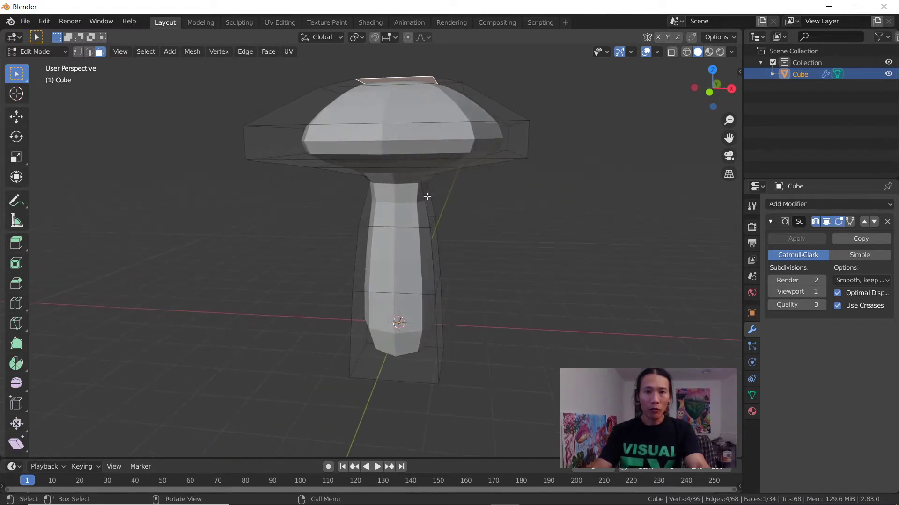
{"action": "left_click", "coordinate": [821, 292]}
{"action": "left_click", "coordinate": [821, 292]}
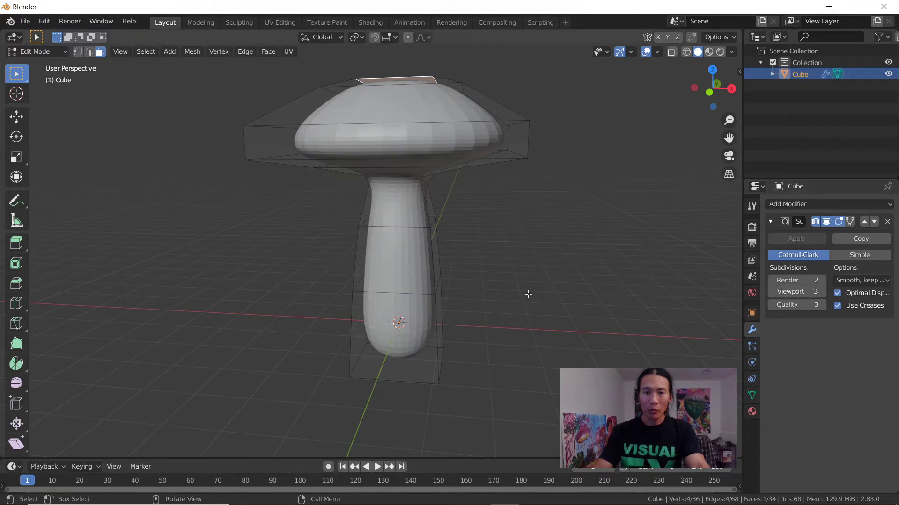
Step: Add a loop cut around the lower stem and slide it down close to the base edge to flatten the bottom
{"action": "middle_click_drag", "start_coordinate": [527, 295], "coordinate": [347, 245]}
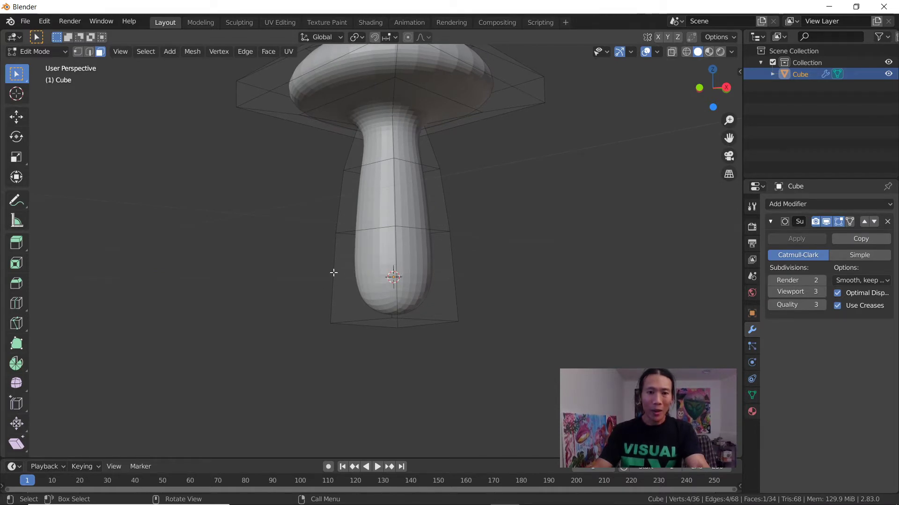
{"action": "key", "text": "ctrl"}
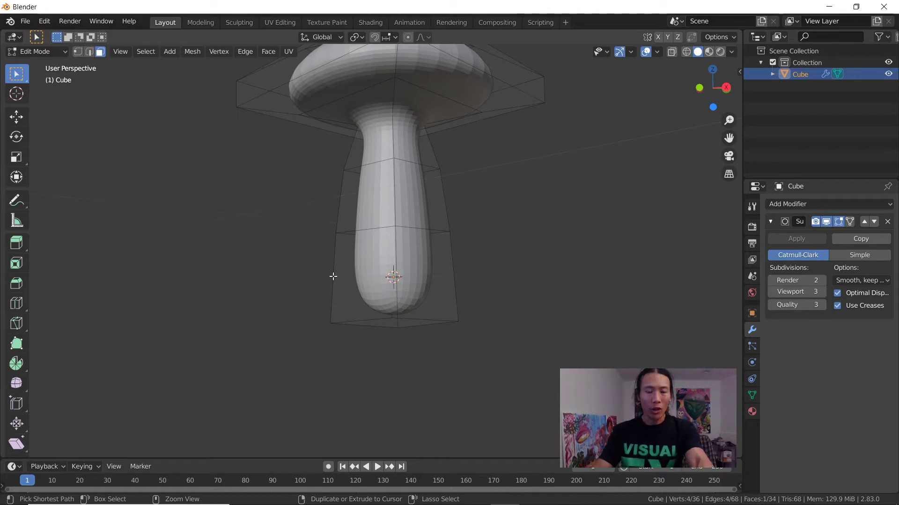
{"action": "key", "text": "ctrl+r"}
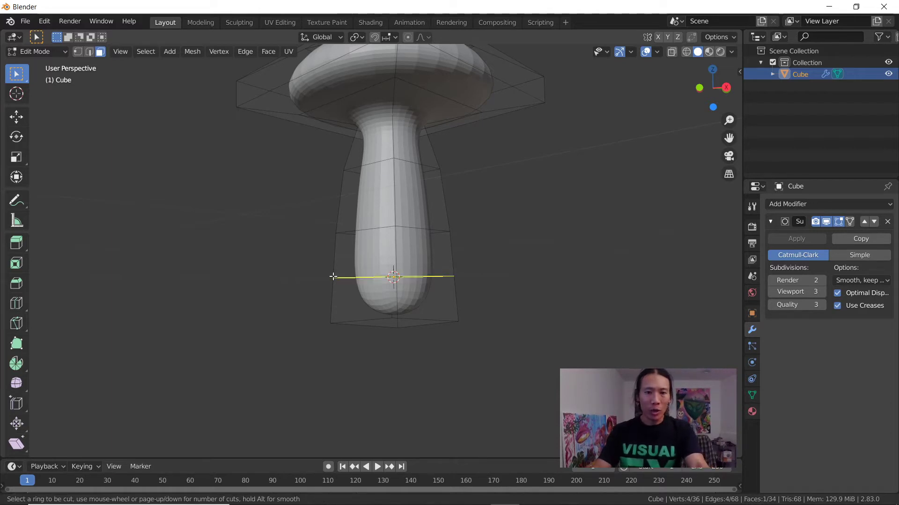
{"action": "left_click", "coordinate": [333, 276]}
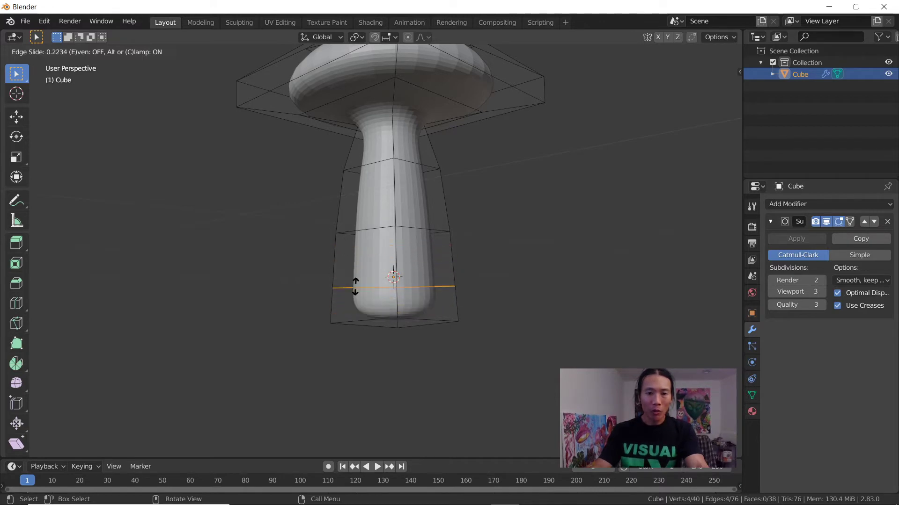
{"action": "left_click", "coordinate": [359, 314]}
{"action": "scroll", "coordinate": [368, 276], "scroll_direction": "up", "scroll_amount": 5}
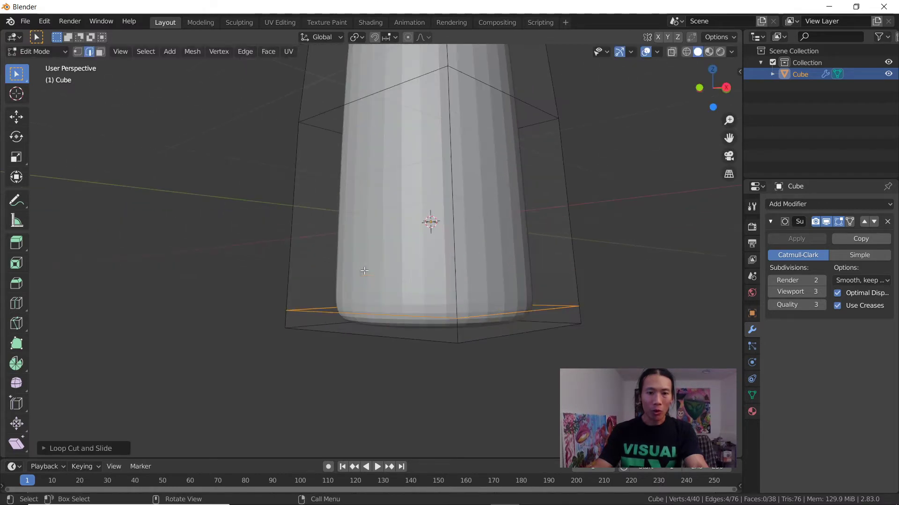
{"action": "mouse_move", "coordinate": [370, 264]}
{"action": "middle_mouse_down"}
{"action": "mouse_move", "coordinate": [369, 236]}
{"action": "mouse_move", "coordinate": [367, 260]}
{"action": "middle_mouse_up"}
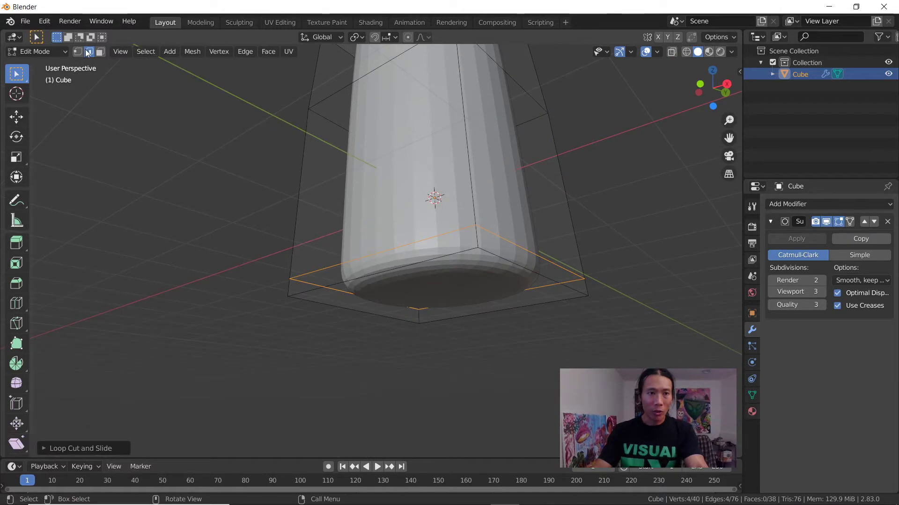
Step: Select one edge of the new loop together with the parallel base edge just below it
{"action": "left_click", "coordinate": [329, 266]}
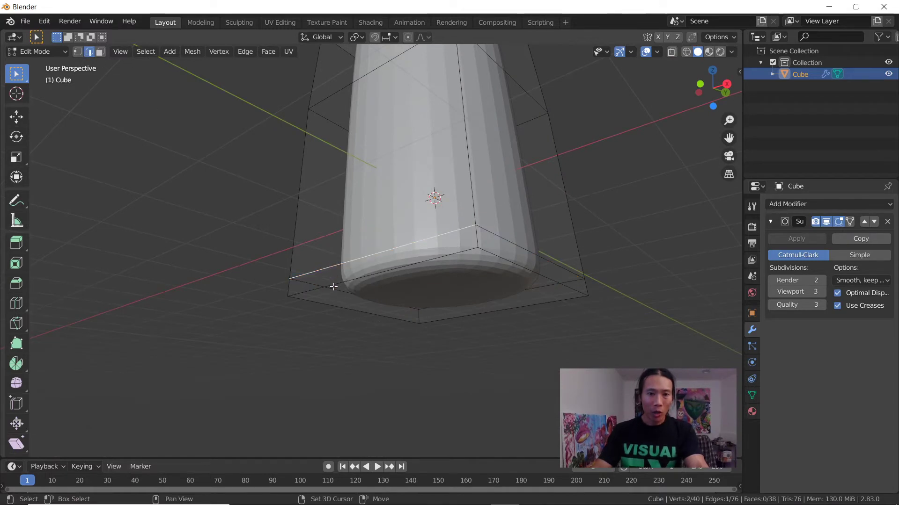
{"action": "left_click", "coordinate": [335, 284], "text": "shift"}
{"action": "middle_click_drag", "start_coordinate": [335, 285], "coordinate": [361, 281]}
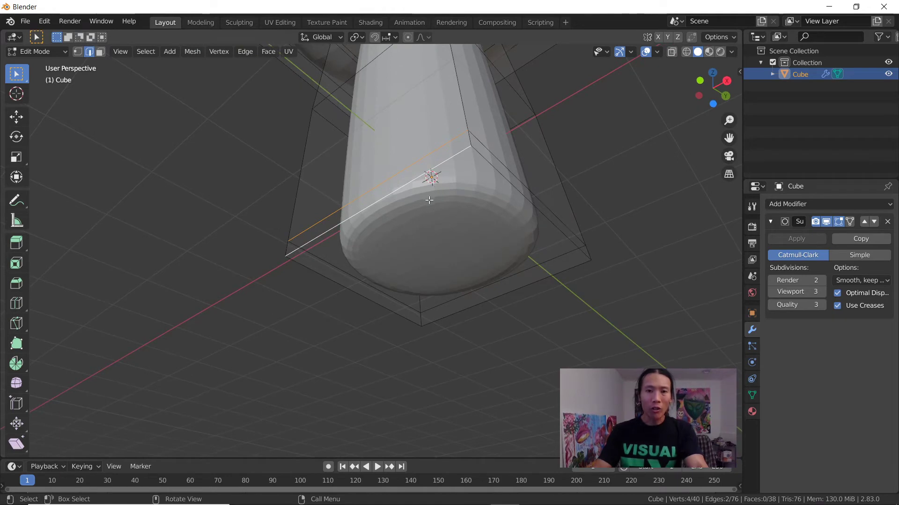
{"action": "middle_click_drag", "start_coordinate": [428, 200], "coordinate": [454, 205]}
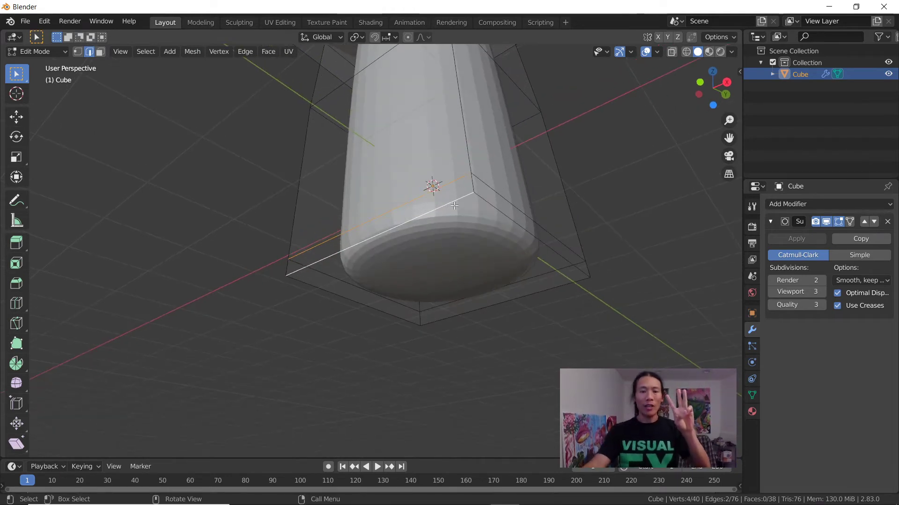
{"action": "middle_click_drag", "start_coordinate": [454, 206], "coordinate": [365, 244]}
{"action": "scroll", "coordinate": [408, 151], "scroll_direction": "up", "scroll_amount": 3}
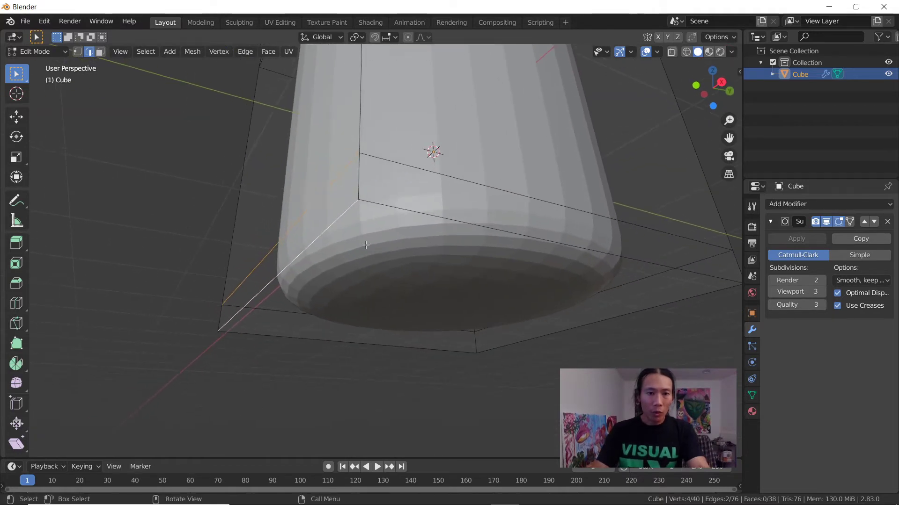
{"action": "left_click", "coordinate": [324, 197]}
{"action": "left_click", "coordinate": [352, 211], "text": "shift"}
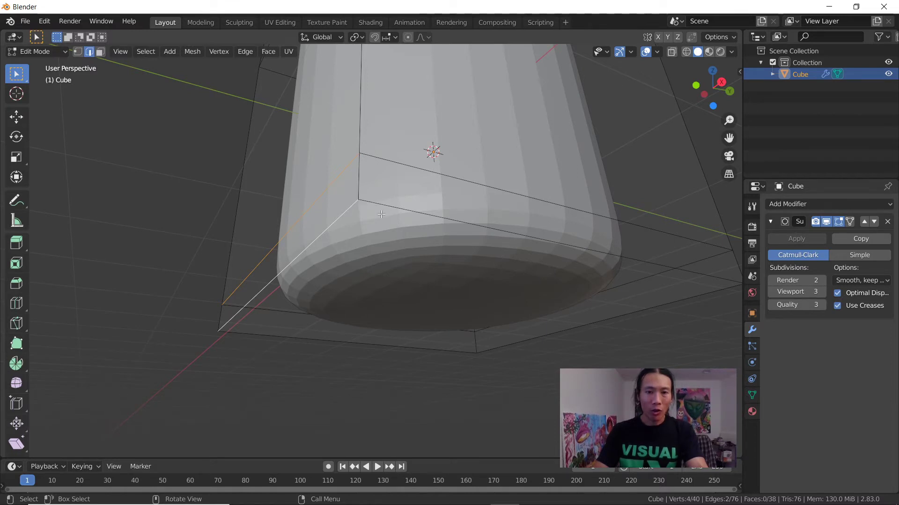
{"action": "middle_click_drag", "start_coordinate": [386, 216], "coordinate": [388, 212]}
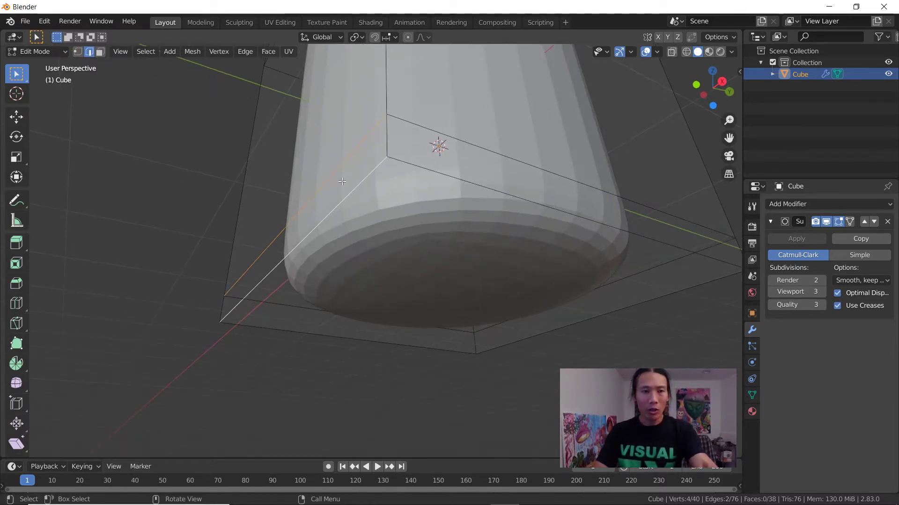
Step: Select the stem's bottom face and inset it by about 0.084 to sharpen the base edge
{"action": "left_click", "coordinate": [100, 52]}
{"action": "left_click", "coordinate": [431, 236]}
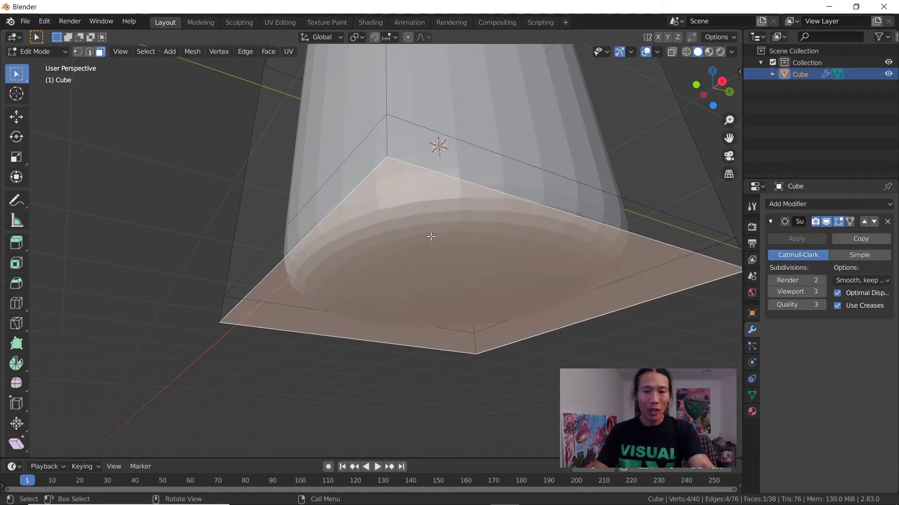
{"action": "middle_click_drag", "start_coordinate": [447, 271], "coordinate": [449, 264]}
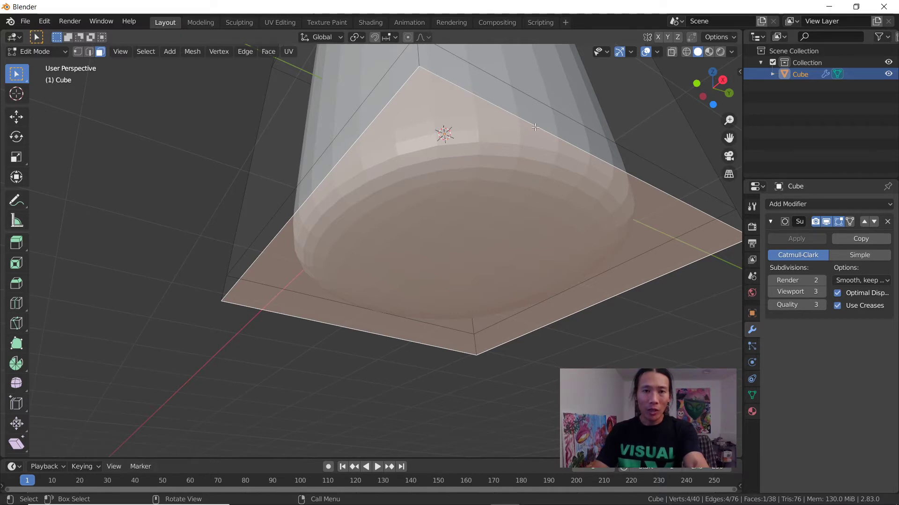
{"action": "key", "text": "i"}
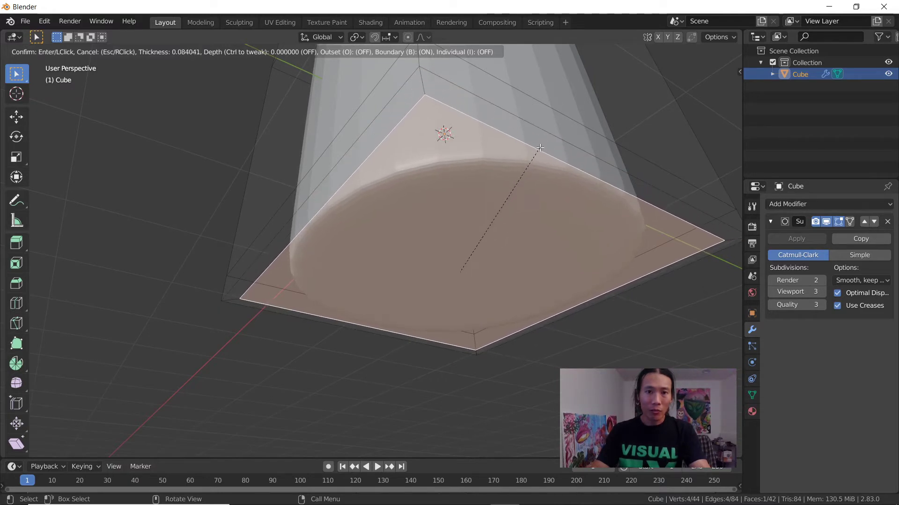
{"action": "left_click", "coordinate": [540, 148]}
{"action": "middle_click_drag", "start_coordinate": [476, 182], "coordinate": [462, 193]}
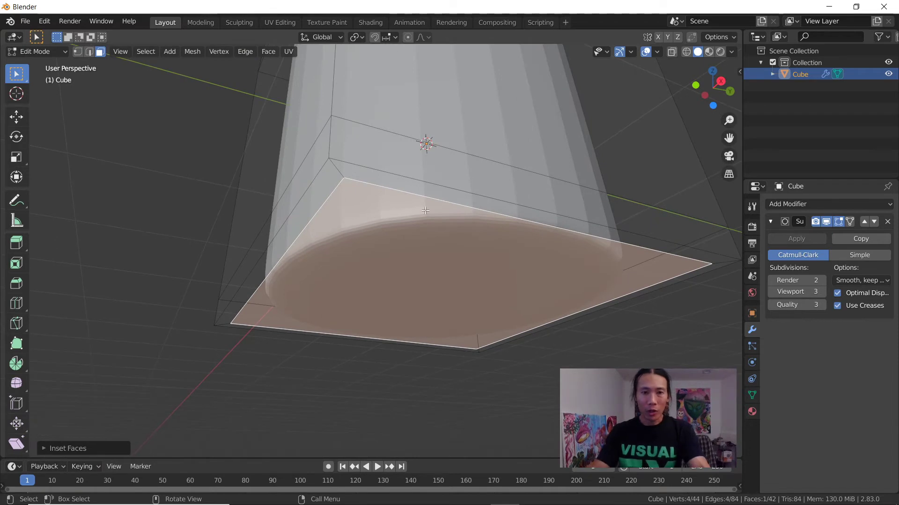
Step: Hide the Subdivision Surface modifier in the viewport and select the loop-cut edge along one side of the stem base
{"action": "left_click", "coordinate": [827, 223]}
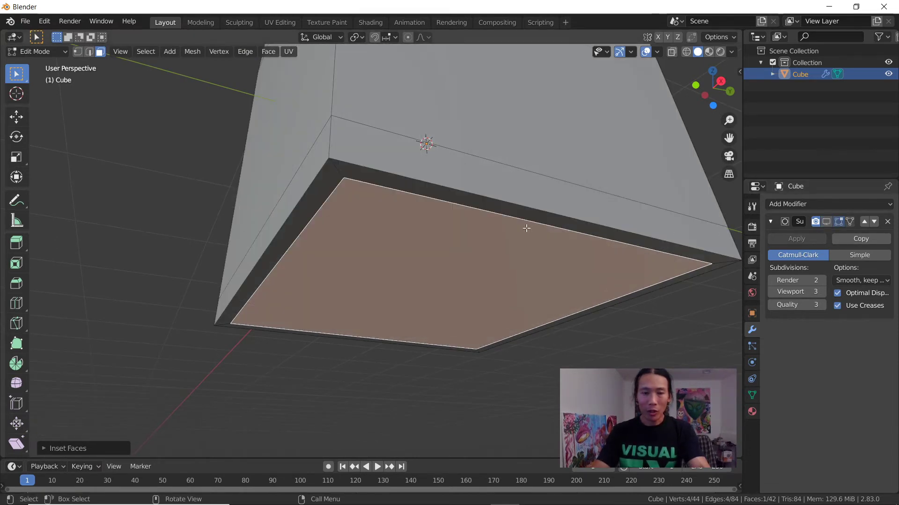
{"action": "middle_click_drag", "start_coordinate": [526, 225], "coordinate": [488, 229]}
{"action": "key", "text": "2"}
{"action": "left_click", "coordinate": [392, 185]}
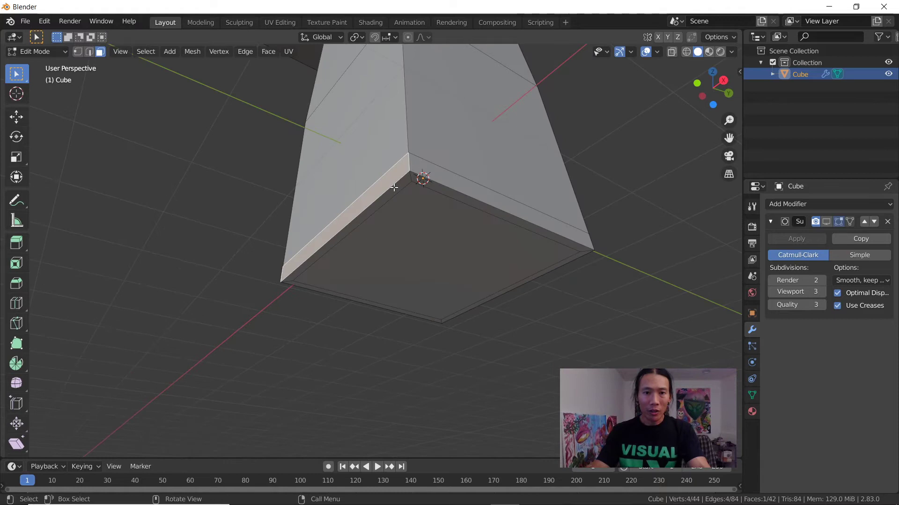
{"action": "middle_click_drag", "start_coordinate": [392, 185], "coordinate": [385, 176]}
{"action": "left_click", "coordinate": [337, 147]}
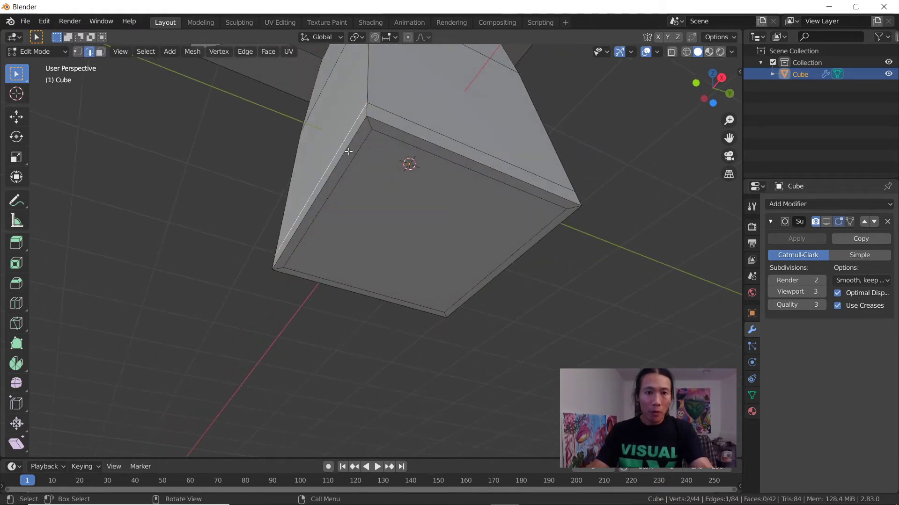
{"action": "middle_click_drag", "start_coordinate": [345, 148], "coordinate": [357, 158]}
{"action": "scroll", "coordinate": [358, 168], "scroll_direction": "up", "scroll_amount": 3}
{"action": "middle_click_drag", "start_coordinate": [369, 197], "coordinate": [360, 200]}
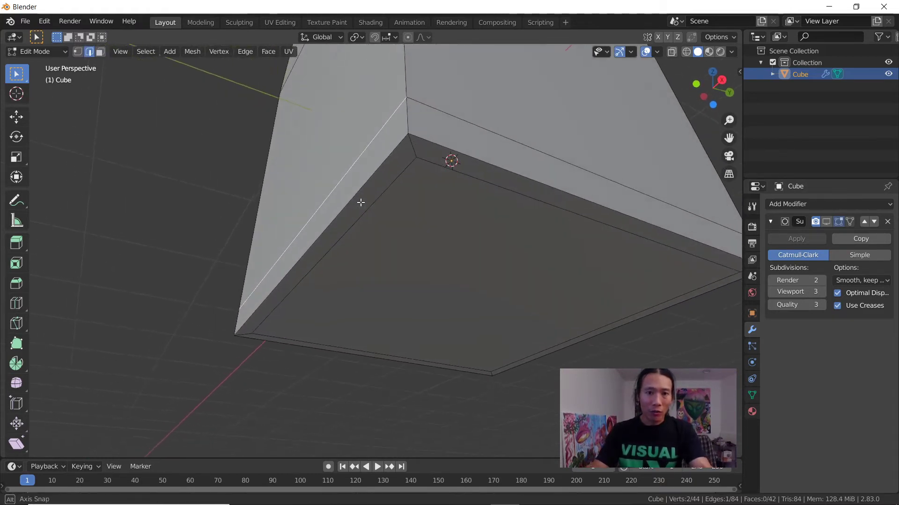
Step: Select the base edge, the inset edge beside it, and the inset edge on the adjoining side one after another
{"action": "key", "text": "shift+e"}
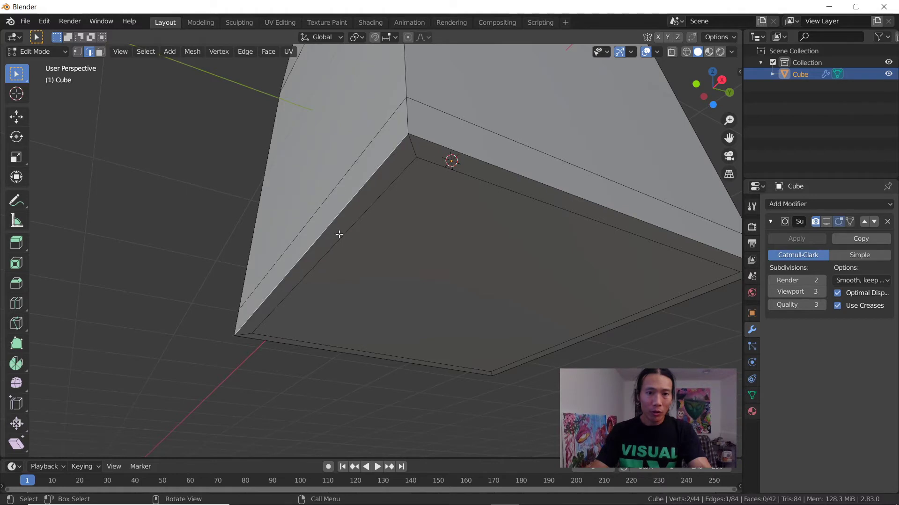
{"action": "middle_click_drag", "start_coordinate": [340, 234], "coordinate": [395, 160]}
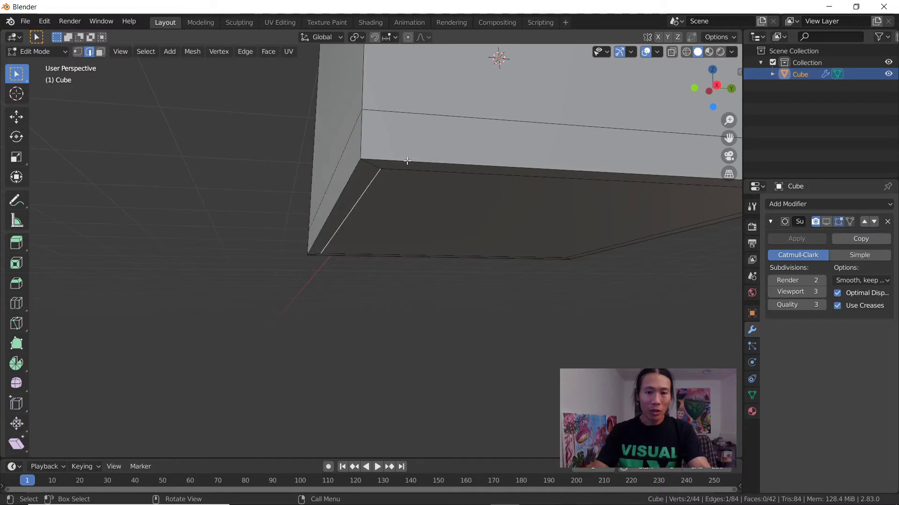
{"action": "left_click", "coordinate": [429, 119]}
{"action": "left_click", "coordinate": [437, 170]}
{"action": "left_click", "coordinate": [449, 171]}
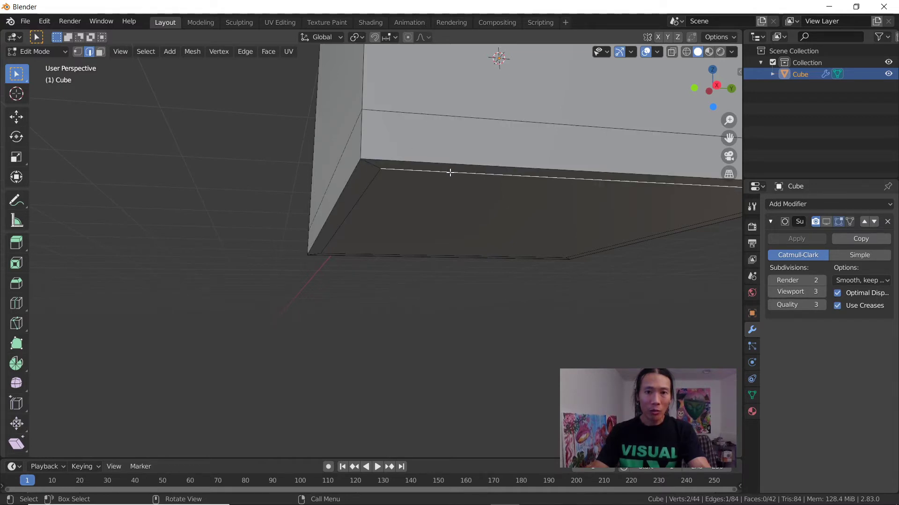
Step: Select the parallel inset, loop-cut and base edges together along one side of the stem base
{"action": "middle_click_drag", "start_coordinate": [450, 171], "coordinate": [403, 161]}
{"action": "left_click", "coordinate": [398, 179], "text": "shift"}
{"action": "left_click", "coordinate": [386, 147], "text": "shift"}
{"action": "left_click", "coordinate": [426, 175], "text": "shift"}
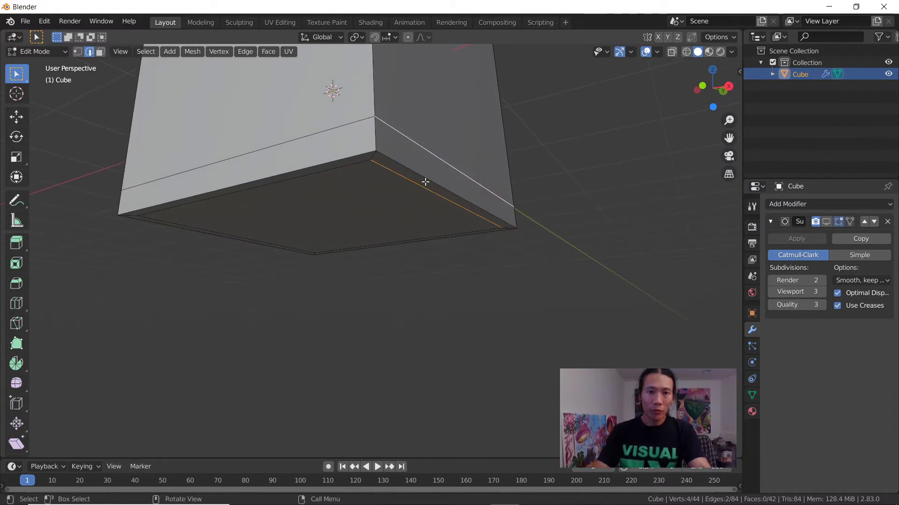
{"action": "left_click", "coordinate": [422, 180], "text": "shift"}
{"action": "middle_click_drag", "start_coordinate": [437, 222], "coordinate": [436, 214]}
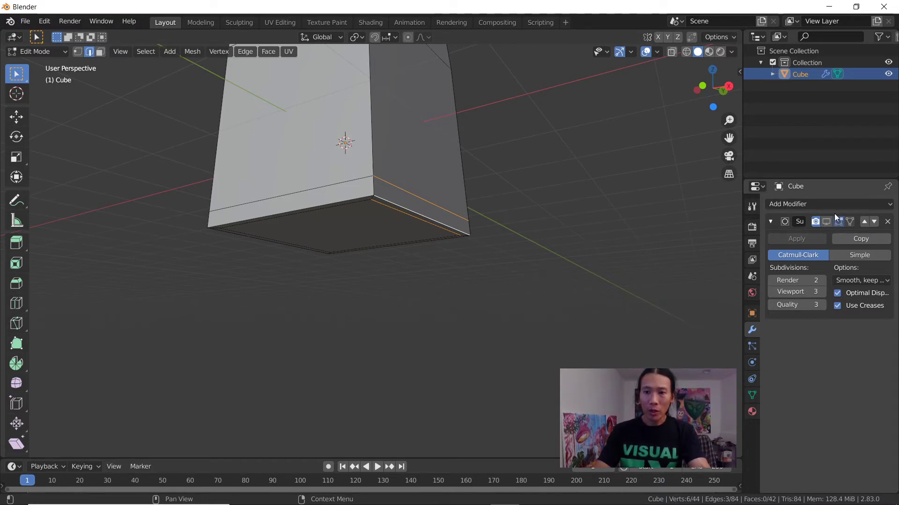
Step: Switch to Object Mode and show the Subdivision Surface modifier in the viewport again to check the whole mushroom
{"action": "key", "text": "Tab"}
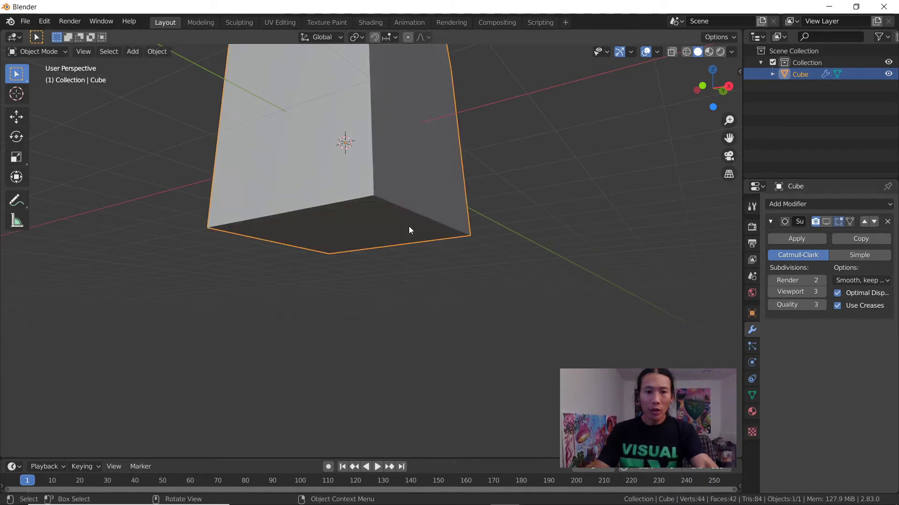
{"action": "left_click", "coordinate": [826, 222]}
{"action": "left_click", "coordinate": [826, 222]}
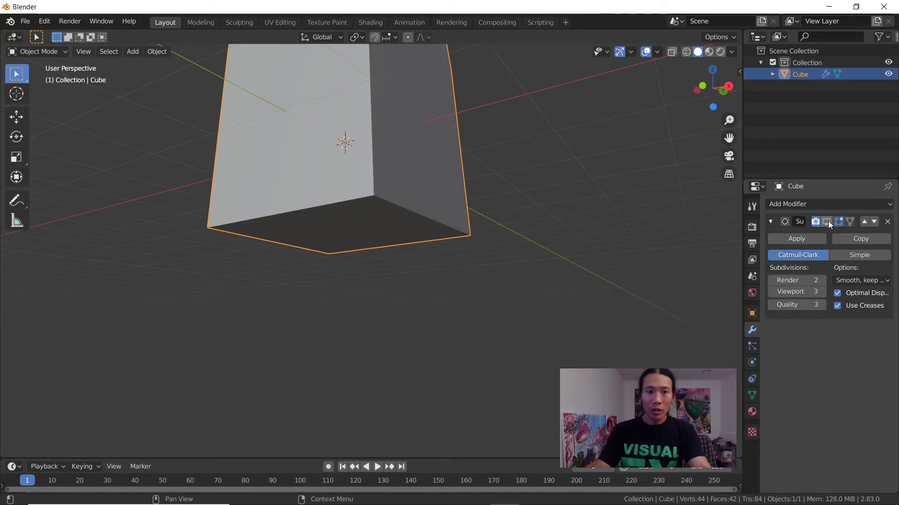
{"action": "middle_click_drag", "start_coordinate": [534, 220], "coordinate": [515, 298]}
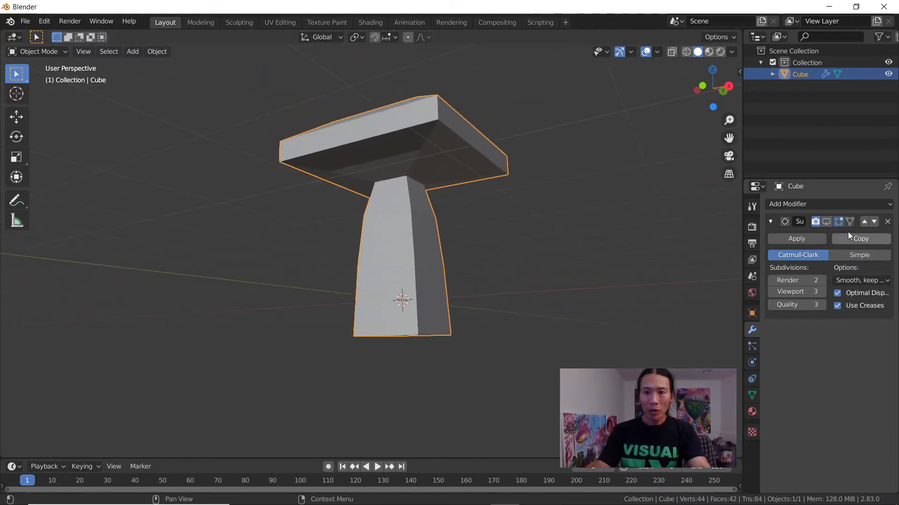
{"action": "left_click", "coordinate": [827, 222]}
{"action": "middle_click_drag", "start_coordinate": [513, 243], "coordinate": [462, 288]}
{"action": "scroll", "coordinate": [407, 262], "scroll_direction": "up", "scroll_amount": 2}
{"action": "middle_click_drag", "start_coordinate": [357, 243], "coordinate": [552, 234]}
Step: Clear the mesh selection in Edit Mode, return to Object Mode and inspect the flattened stem base
{"action": "key", "text": "Tab"}
{"action": "middle_click_drag", "start_coordinate": [325, 207], "coordinate": [300, 257]}
{"action": "key", "text": "alt+a"}
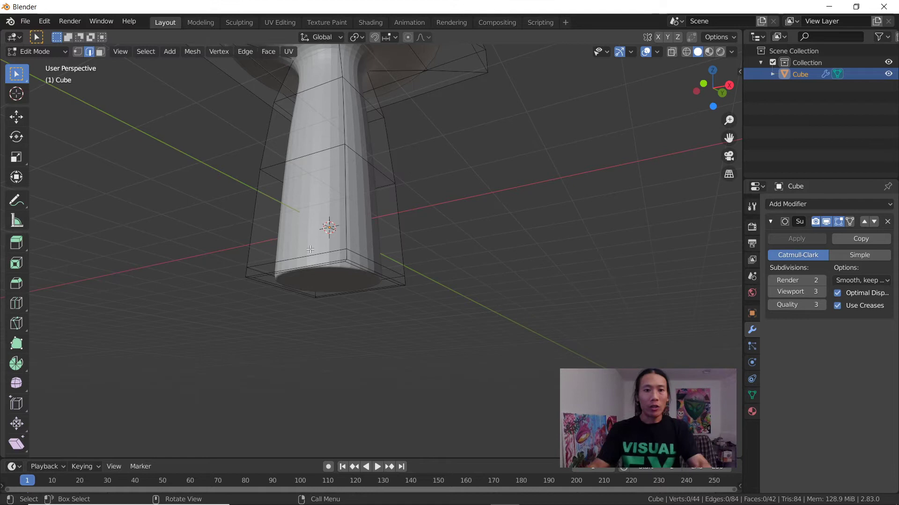
{"action": "middle_click_drag", "start_coordinate": [417, 337], "coordinate": [422, 274]}
{"action": "scroll", "coordinate": [409, 227], "scroll_direction": "down", "scroll_amount": 5}
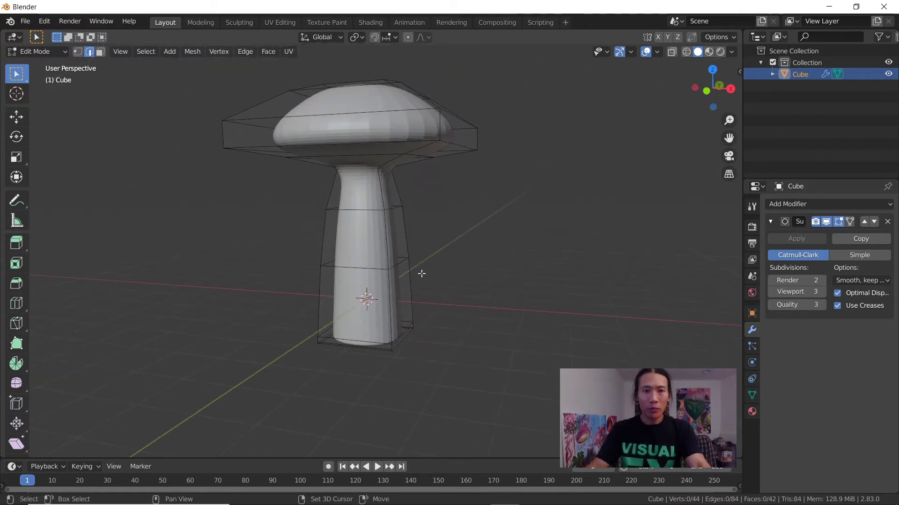
{"action": "key", "text": "Tab"}
{"action": "middle_click_drag", "start_coordinate": [383, 214], "coordinate": [354, 309]}
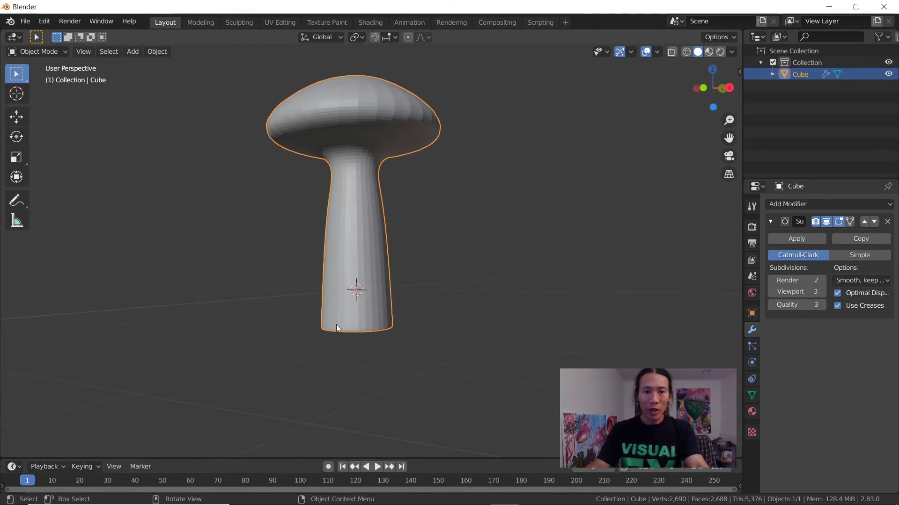
{"action": "middle_click_drag", "start_coordinate": [380, 228], "coordinate": [369, 160]}
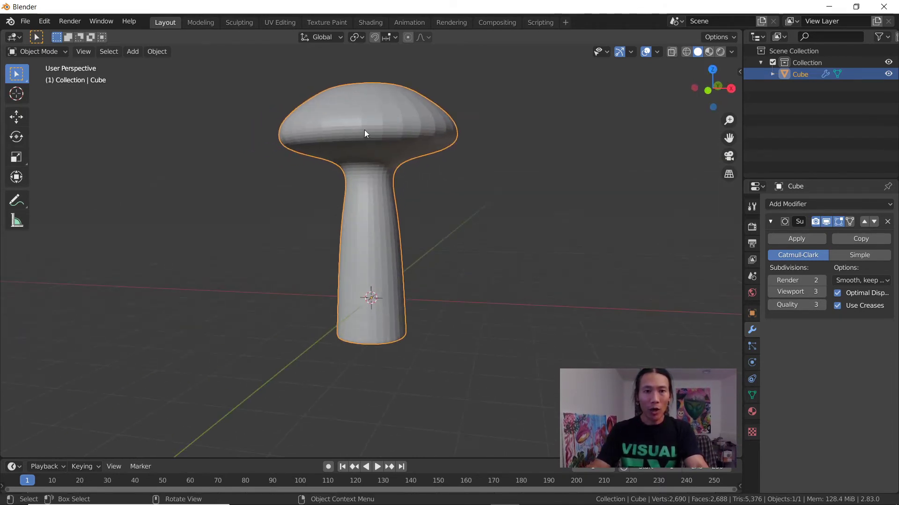
Step: Apply Shade Smooth to the mushroom and check its surface from several angles
{"action": "right_click", "coordinate": [363, 118]}
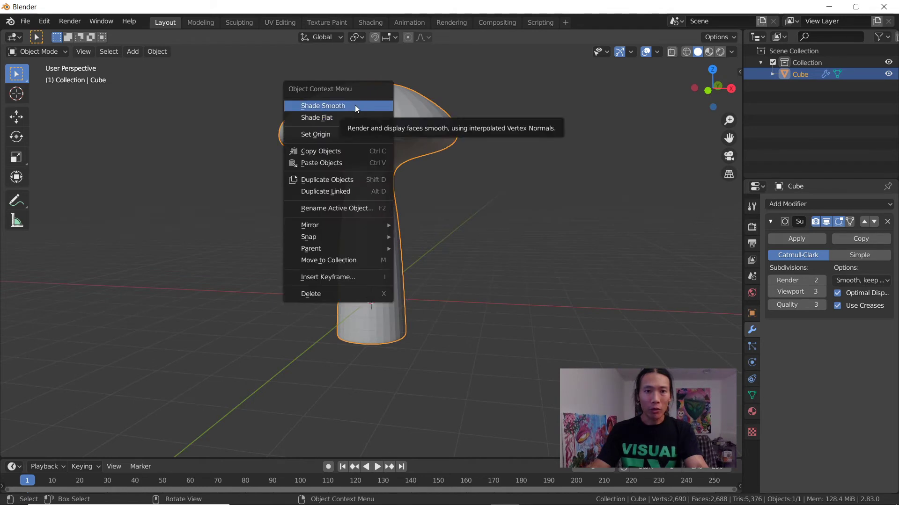
{"action": "left_click", "coordinate": [355, 105]}
{"action": "middle_click_drag", "start_coordinate": [323, 156], "coordinate": [413, 207]}
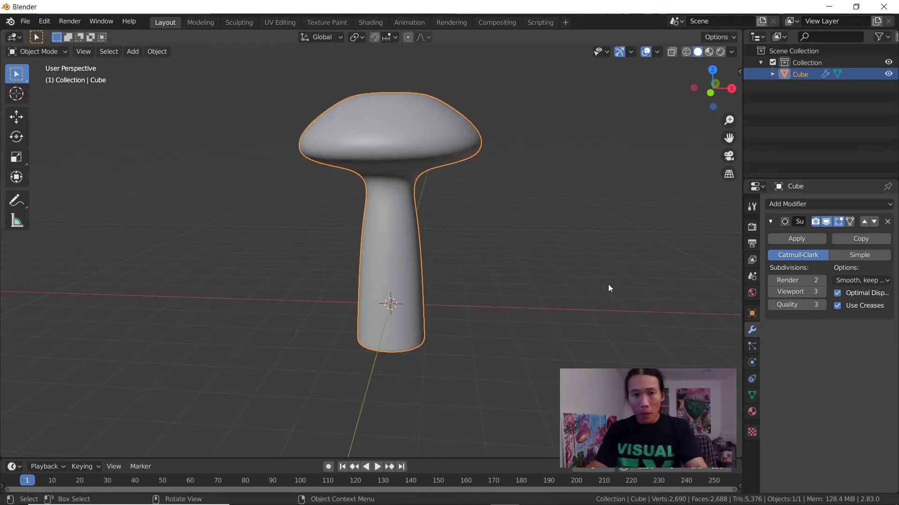
{"action": "middle_click_drag", "start_coordinate": [608, 287], "coordinate": [449, 193]}
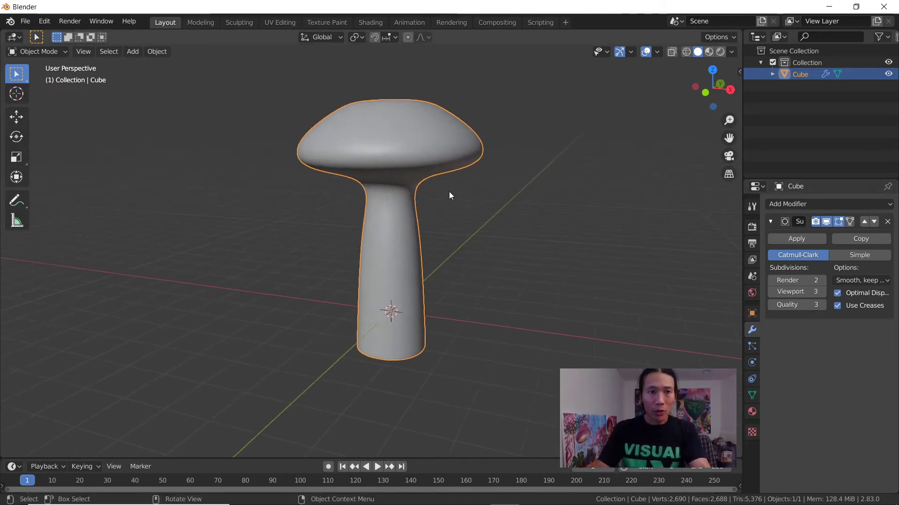
Step: Switch to the Sculpting workspace and turn off X-axis symmetry, with the mushroom cap in close view
{"action": "left_click", "coordinate": [245, 21]}
{"action": "scroll", "coordinate": [387, 165], "scroll_direction": "down", "scroll_amount": 2}
{"action": "middle_click_drag", "start_coordinate": [387, 166], "coordinate": [405, 271]}
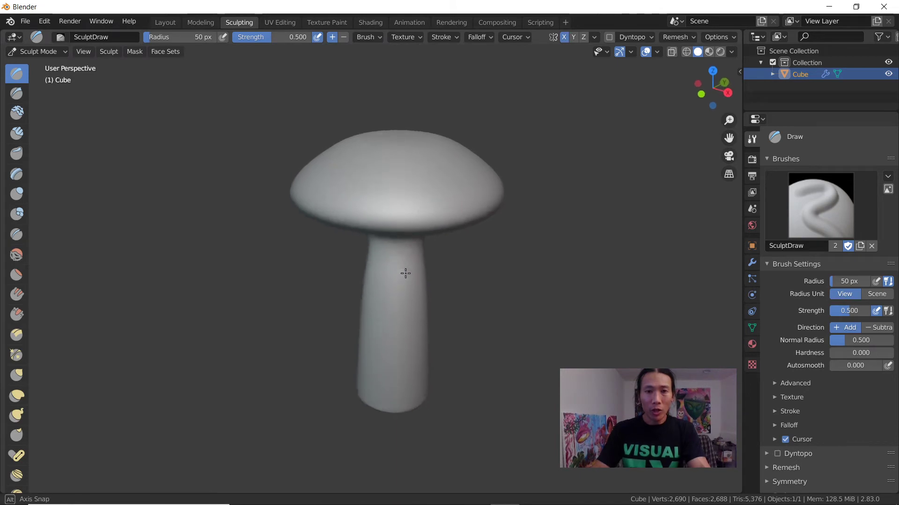
{"action": "scroll", "coordinate": [395, 267], "scroll_direction": "up", "scroll_amount": 3}
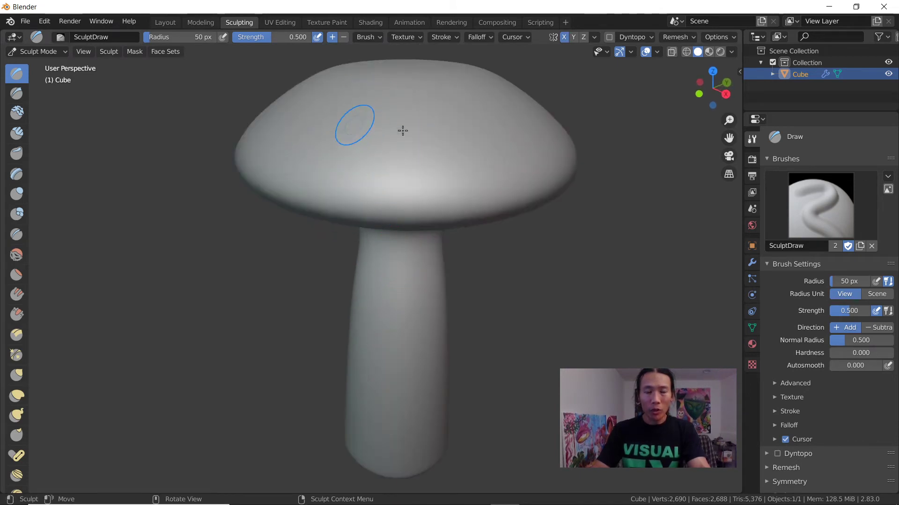
{"action": "left_click", "coordinate": [563, 40]}
{"action": "middle_click_drag", "start_coordinate": [427, 160], "coordinate": [459, 202]}
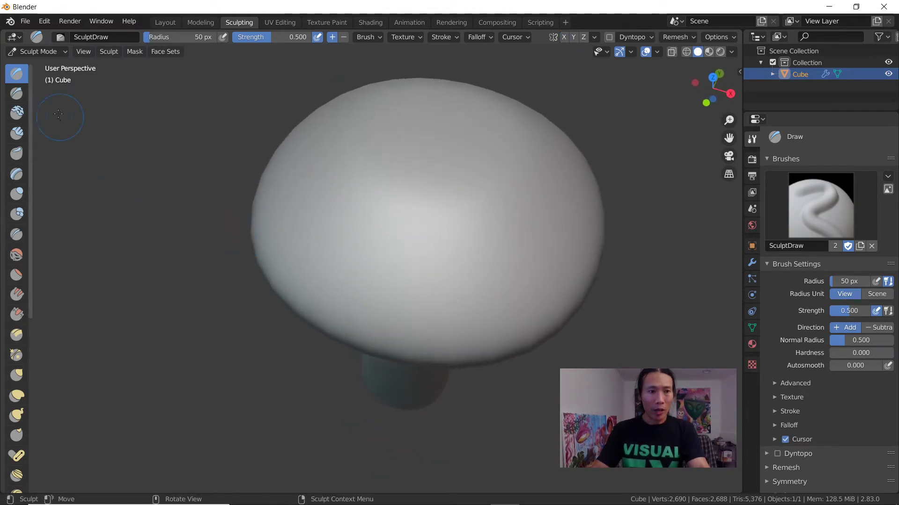
Step: Widen the sculpt tool list until the brush names show and choose the Mask brush
{"action": "left_click_drag", "start_coordinate": [32, 120], "coordinate": [50, 120]}
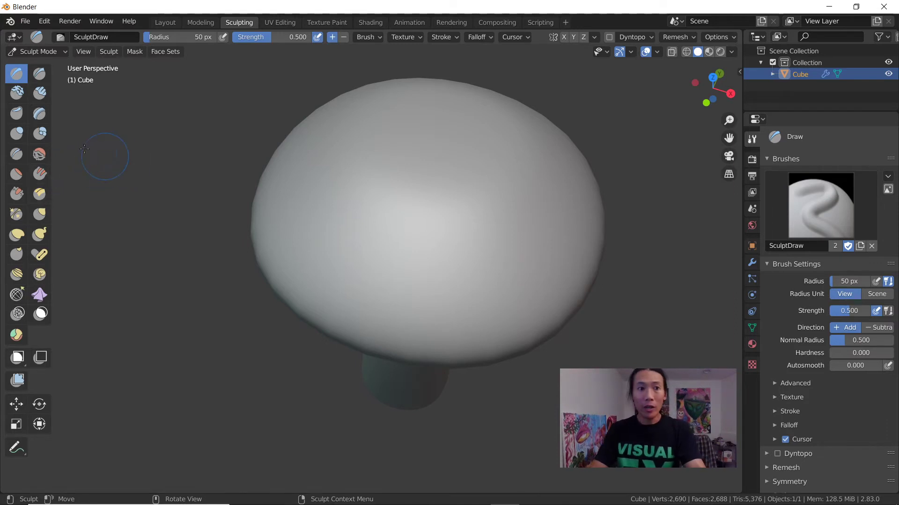
{"action": "left_click_drag", "start_coordinate": [57, 147], "coordinate": [85, 147]}
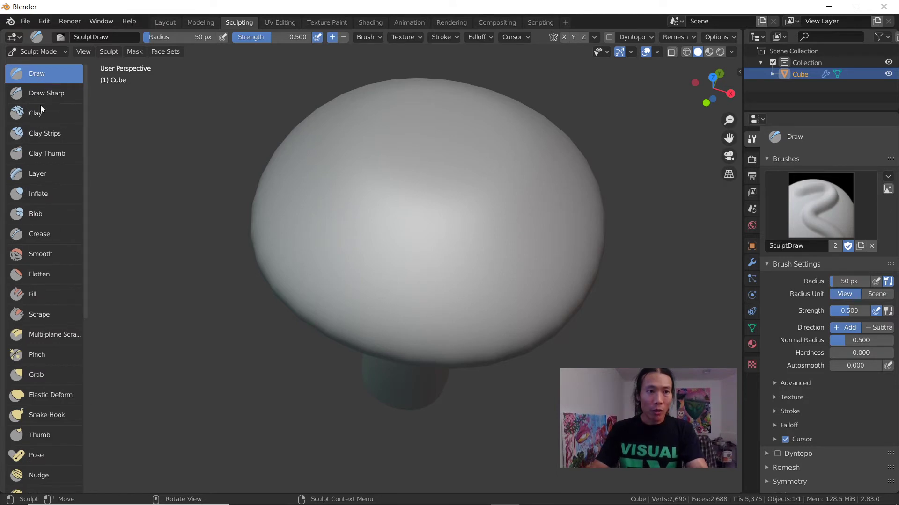
{"action": "mouse_move", "coordinate": [88, 151]}
{"action": "left_mouse_down"}
{"action": "mouse_move", "coordinate": [49, 152]}
{"action": "mouse_move", "coordinate": [83, 152]}
{"action": "left_mouse_up"}
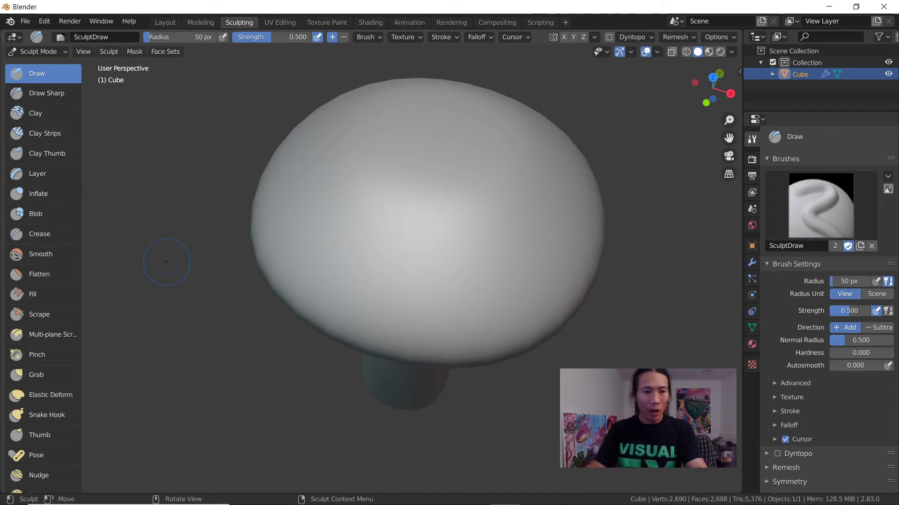
{"action": "scroll", "coordinate": [65, 335], "scroll_direction": "down", "scroll_amount": 8}
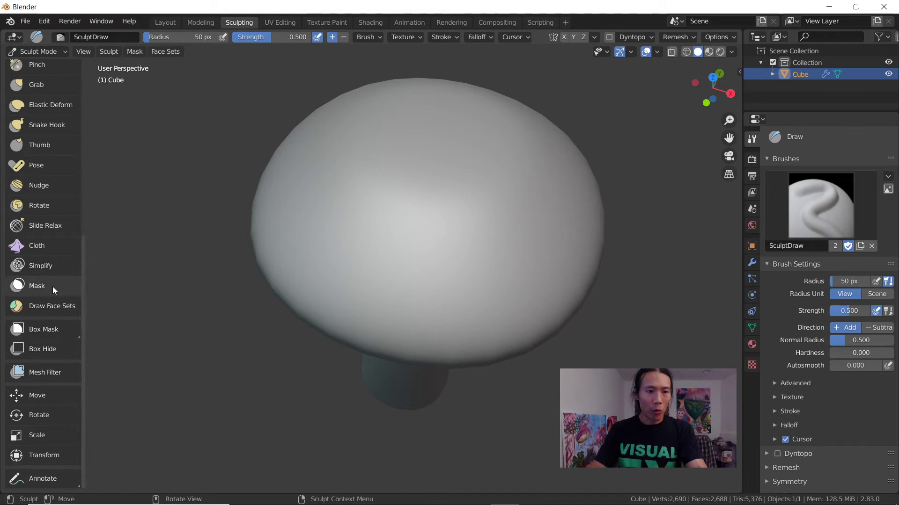
{"action": "left_click", "coordinate": [54, 285]}
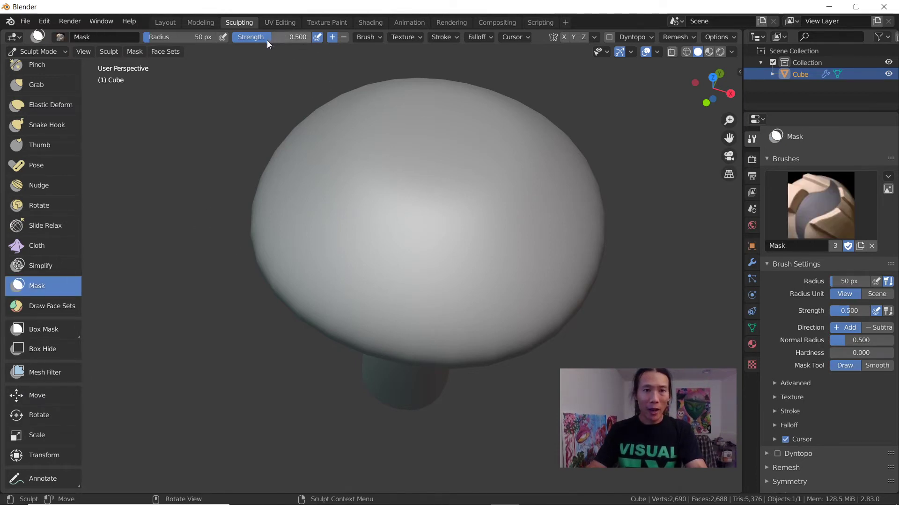
Step: Set the Mask brush's strength to 1.000 and its radius to 88 px over the top of the cap
{"action": "left_click_drag", "start_coordinate": [266, 40], "coordinate": [291, 40]}
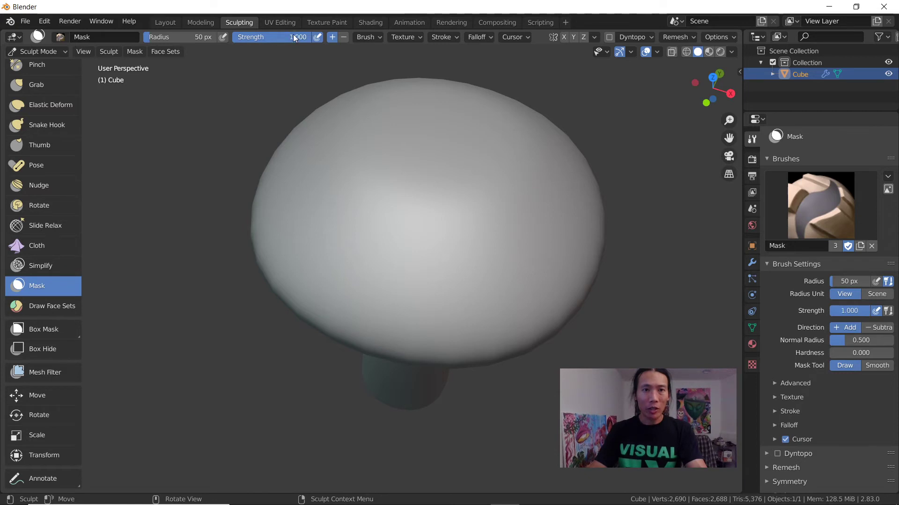
{"action": "middle_click_drag", "start_coordinate": [418, 250], "coordinate": [359, 233]}
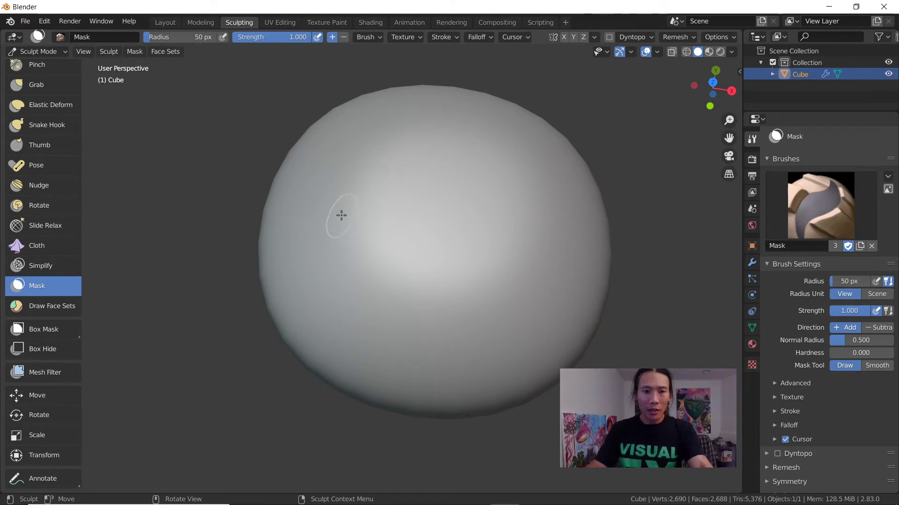
{"action": "key", "text": "f"}
{"action": "left_click", "coordinate": [359, 220]}
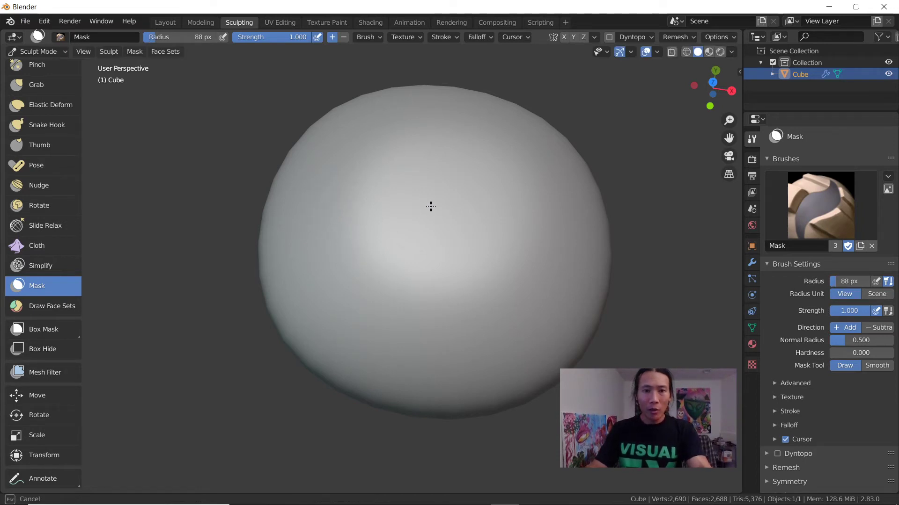
{"action": "mouse_move", "coordinate": [430, 215]}
{"action": "middle_mouse_down"}
{"action": "mouse_move", "coordinate": [419, 201]}
{"action": "mouse_move", "coordinate": [445, 193]}
{"action": "mouse_move", "coordinate": [394, 192]}
{"action": "middle_mouse_up"}
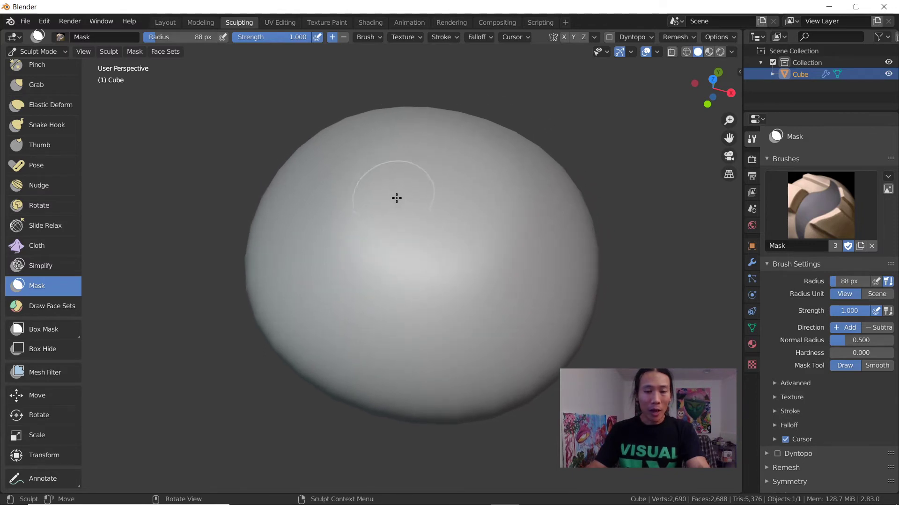
Step: Change the viewport's MatCap lighting to a warm brown clay material
{"action": "key", "text": "f"}
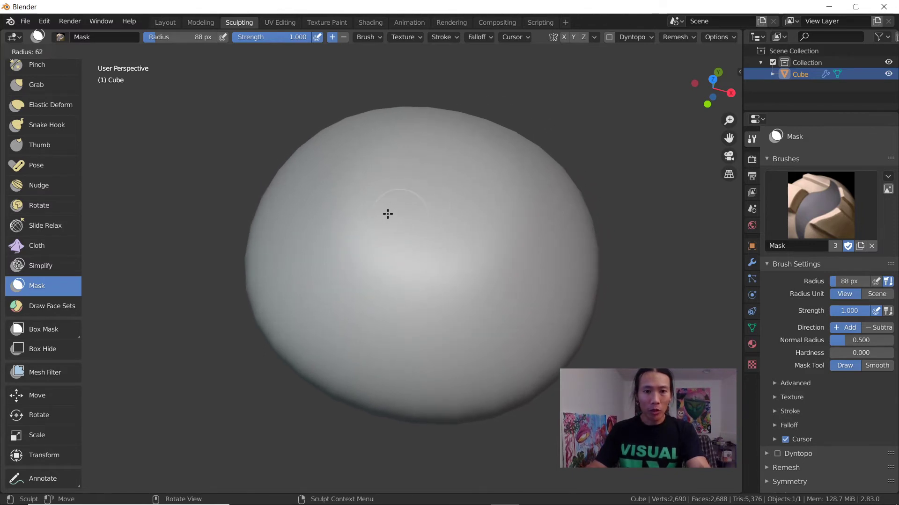
{"action": "left_click", "coordinate": [399, 215]}
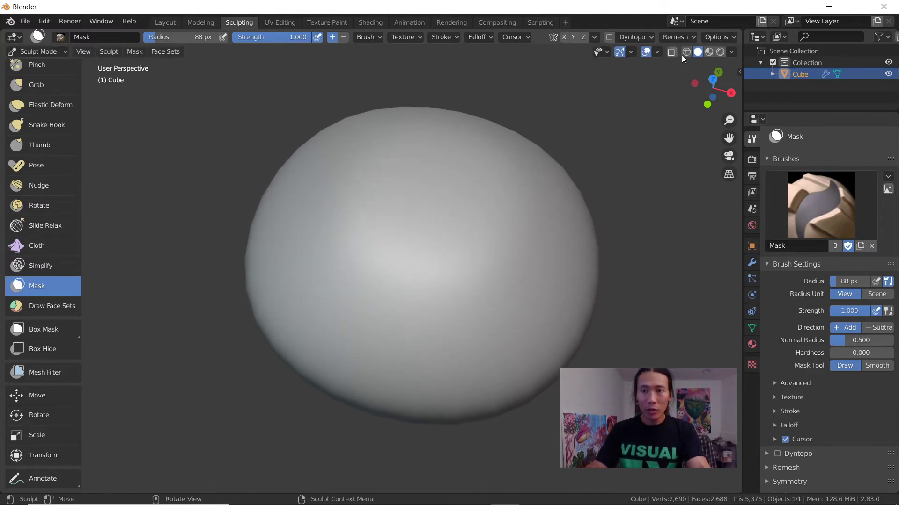
{"action": "left_click", "coordinate": [730, 40]}
{"action": "left_click", "coordinate": [732, 51]}
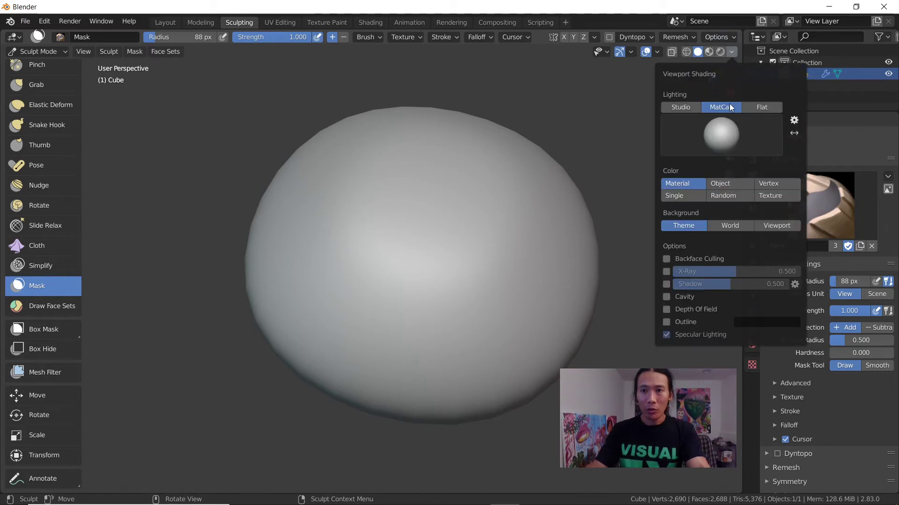
{"action": "left_click", "coordinate": [718, 125]}
{"action": "left_click", "coordinate": [558, 171]}
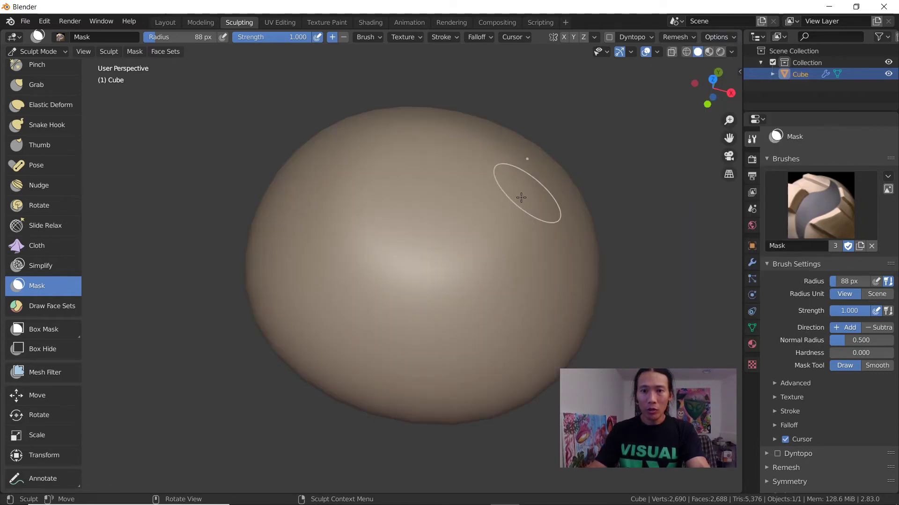
{"action": "mouse_move", "coordinate": [385, 260]}
{"action": "middle_mouse_down"}
{"action": "mouse_move", "coordinate": [439, 195]}
{"action": "mouse_move", "coordinate": [438, 184]}
{"action": "middle_mouse_up"}
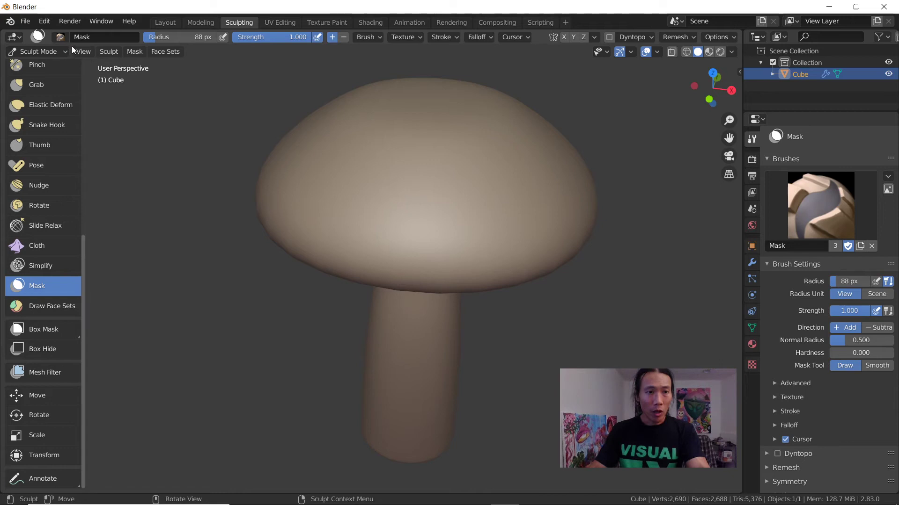
Step: Apply the mushroom's Subdivision Surface modifier in the Layout workspace and return to the Sculpting workspace
{"action": "left_click", "coordinate": [58, 52]}
{"action": "left_click", "coordinate": [57, 52]}
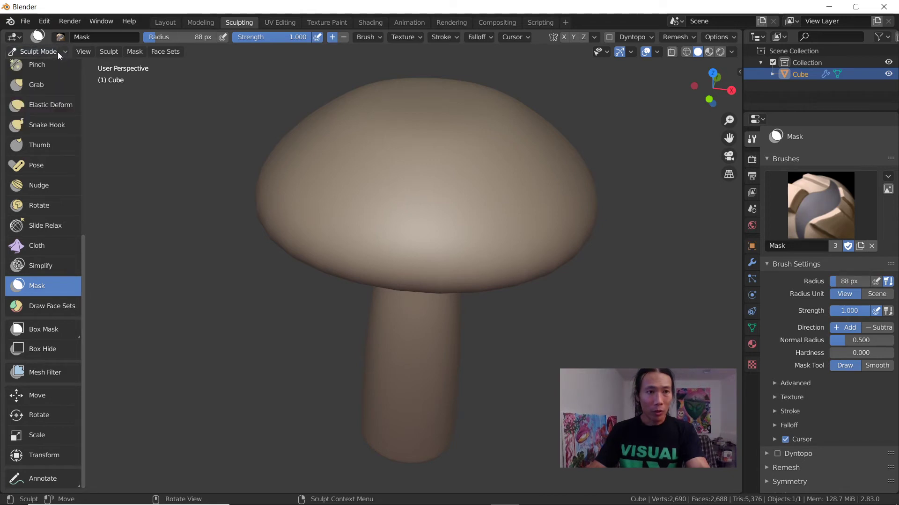
{"action": "left_click", "coordinate": [164, 22]}
{"action": "middle_click_drag", "start_coordinate": [386, 143], "coordinate": [399, 173]}
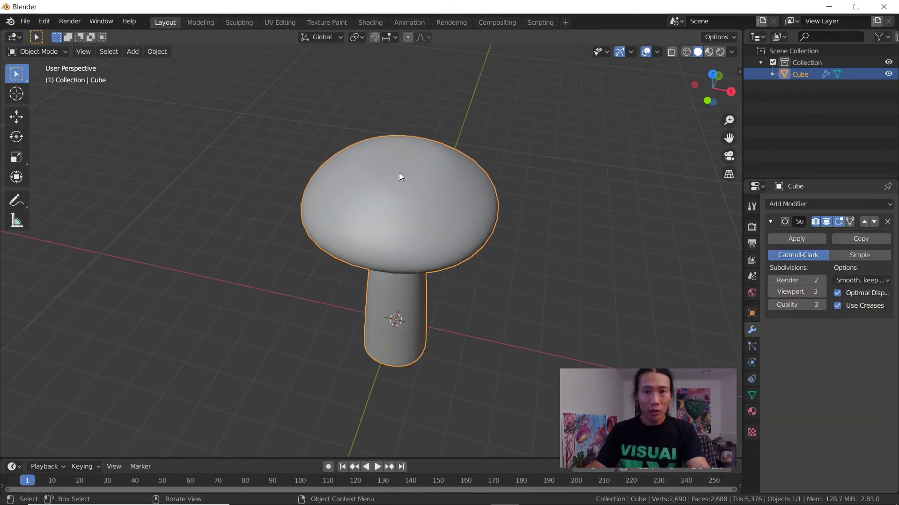
{"action": "key", "text": "n"}
{"action": "key", "text": "n"}
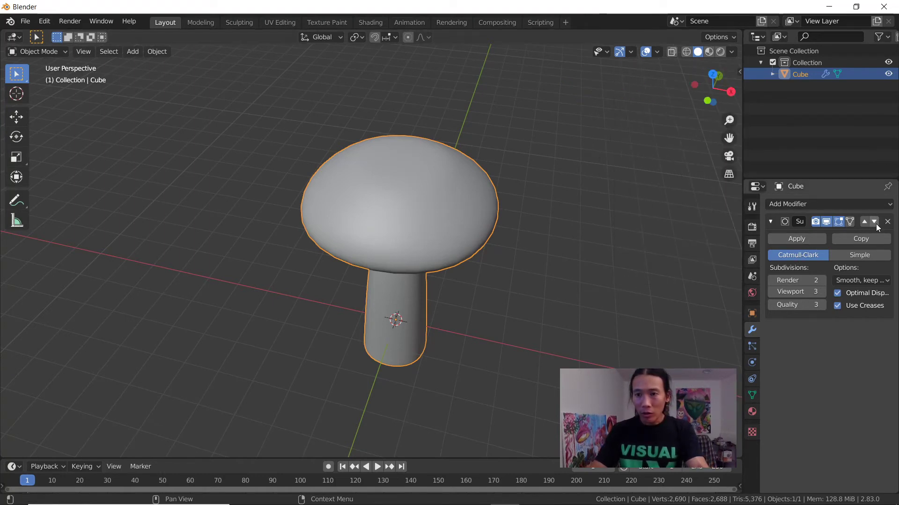
{"action": "left_click", "coordinate": [816, 238]}
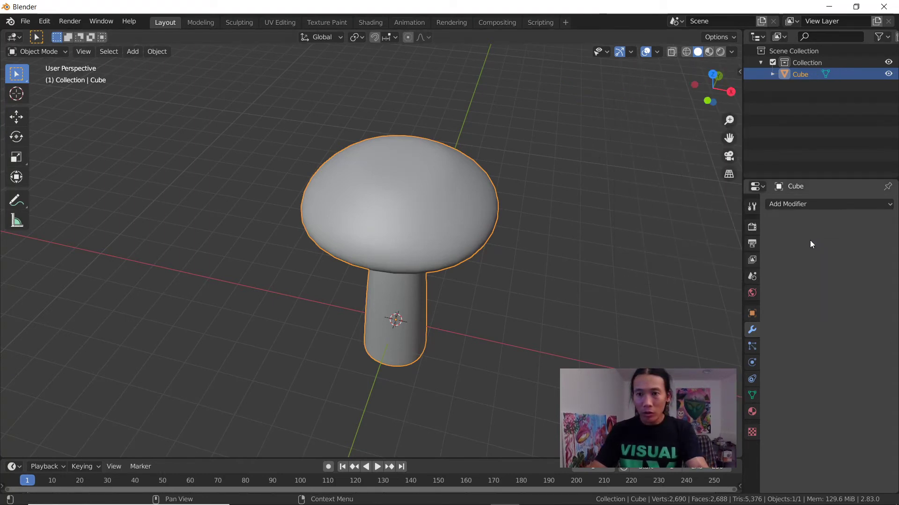
{"action": "left_click", "coordinate": [239, 22]}
{"action": "mouse_move", "coordinate": [321, 117]}
{"action": "middle_mouse_down"}
{"action": "mouse_move", "coordinate": [409, 197]}
{"action": "mouse_move", "coordinate": [407, 224]}
{"action": "middle_mouse_up"}
{"action": "mouse_move", "coordinate": [407, 223]}
{"action": "left_mouse_down"}
{"action": "mouse_move", "coordinate": [418, 215]}
{"action": "mouse_move", "coordinate": [405, 213]}
{"action": "mouse_move", "coordinate": [419, 221]}
{"action": "mouse_move", "coordinate": [411, 201]}
{"action": "mouse_move", "coordinate": [398, 201]}
{"action": "left_mouse_up"}
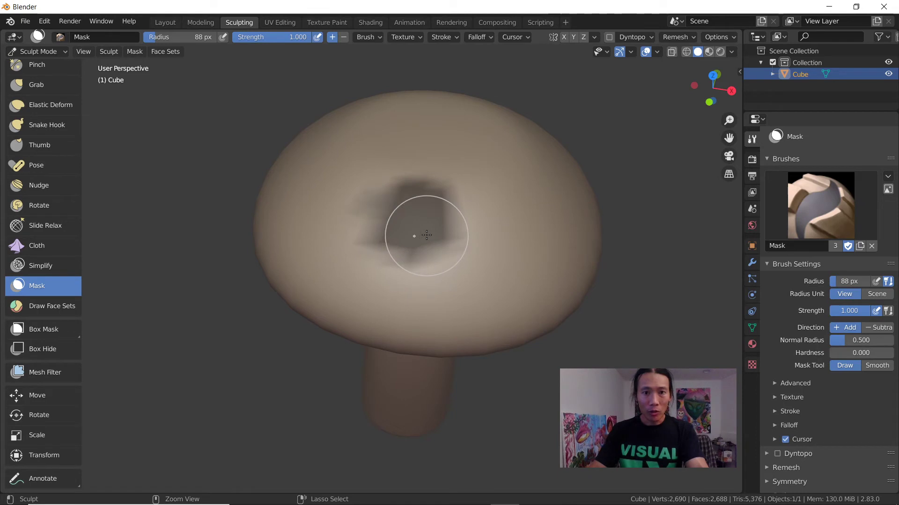
{"action": "key", "text": "ctrl+z"}
{"action": "key", "text": "ctrl+z"}
{"action": "key", "text": "ctrl+z"}
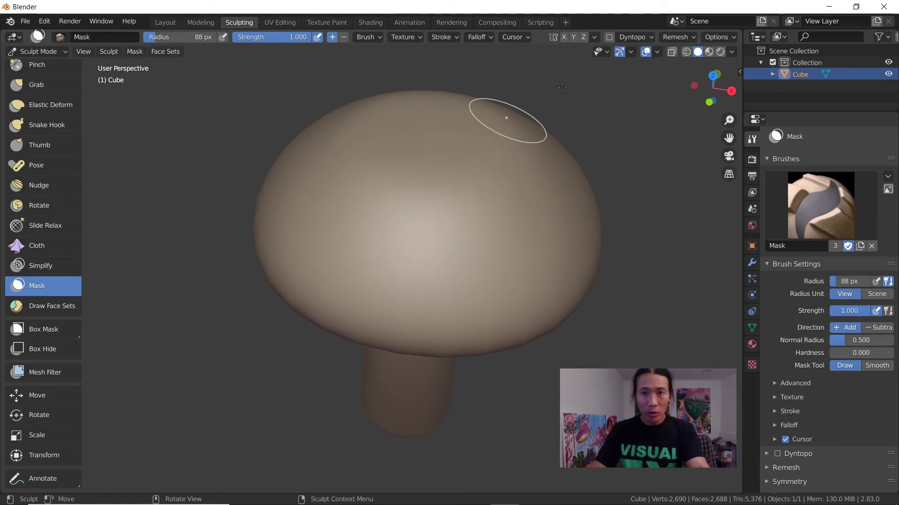
Step: Set the Mask brush's radius to 42 px and mask separate spots over the upper part of the cap
{"action": "key", "text": "f"}
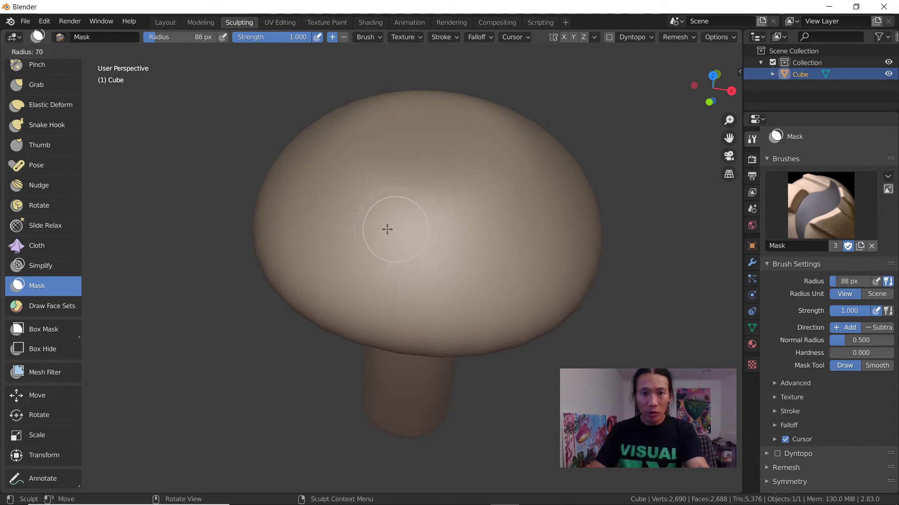
{"action": "left_click", "coordinate": [375, 223]}
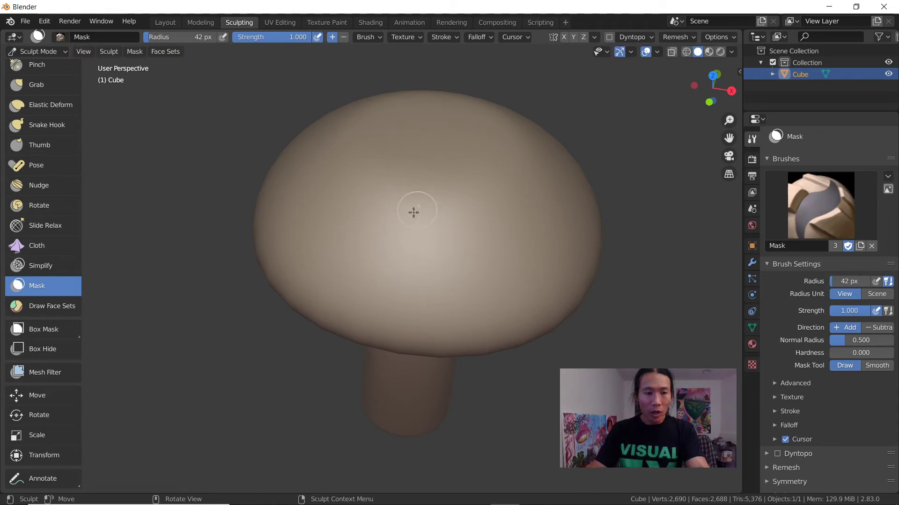
{"action": "left_click_drag", "start_coordinate": [384, 219], "coordinate": [385, 220]}
{"action": "mouse_move", "coordinate": [385, 220]}
{"action": "middle_mouse_down"}
{"action": "mouse_move", "coordinate": [387, 232]}
{"action": "mouse_move", "coordinate": [429, 265]}
{"action": "mouse_move", "coordinate": [444, 255]}
{"action": "middle_mouse_up"}
{"action": "left_click", "coordinate": [428, 262]}
{"action": "left_click_drag", "start_coordinate": [388, 227], "coordinate": [390, 230]}
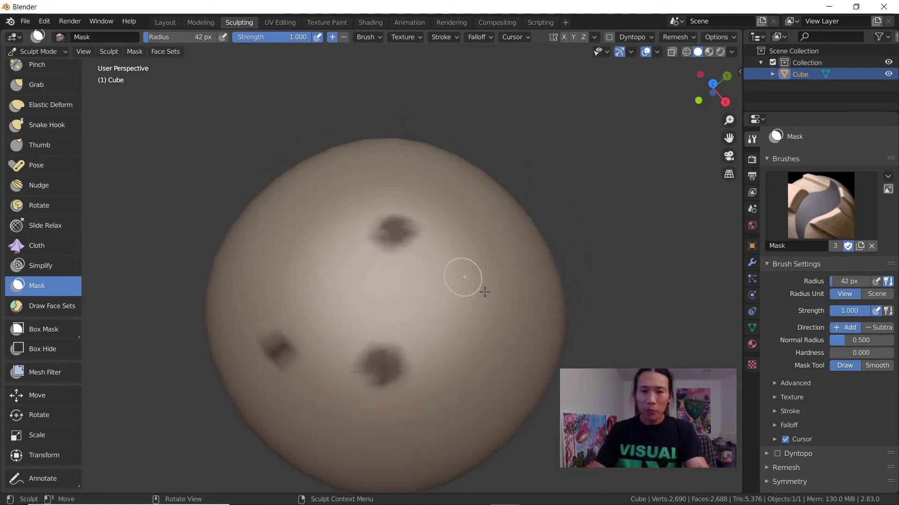
{"action": "left_click_drag", "start_coordinate": [473, 297], "coordinate": [461, 288]}
Step: Try masking further spots around the back and sides of the cap
{"action": "mouse_move", "coordinate": [401, 275]}
{"action": "middle_mouse_down"}
{"action": "mouse_move", "coordinate": [444, 258]}
{"action": "mouse_move", "coordinate": [435, 248]}
{"action": "middle_mouse_up"}
{"action": "left_click_drag", "start_coordinate": [389, 241], "coordinate": [395, 238]}
{"action": "middle_click_drag", "start_coordinate": [389, 244], "coordinate": [458, 231]}
{"action": "left_click_drag", "start_coordinate": [340, 150], "coordinate": [356, 155]}
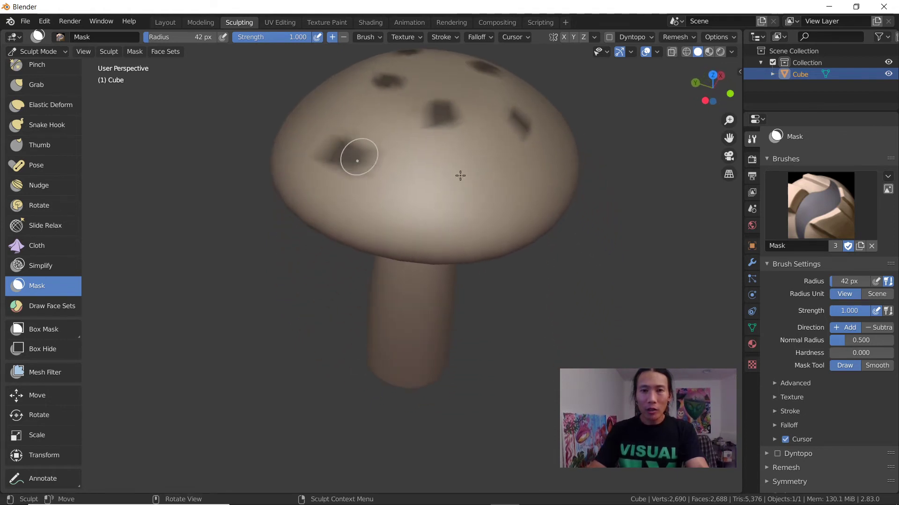
{"action": "mouse_move", "coordinate": [459, 174]}
{"action": "middle_mouse_down"}
{"action": "mouse_move", "coordinate": [403, 189]}
{"action": "mouse_move", "coordinate": [380, 257]}
{"action": "middle_mouse_up"}
{"action": "left_click_drag", "start_coordinate": [379, 257], "coordinate": [374, 252]}
{"action": "middle_click_drag", "start_coordinate": [518, 253], "coordinate": [452, 252]}
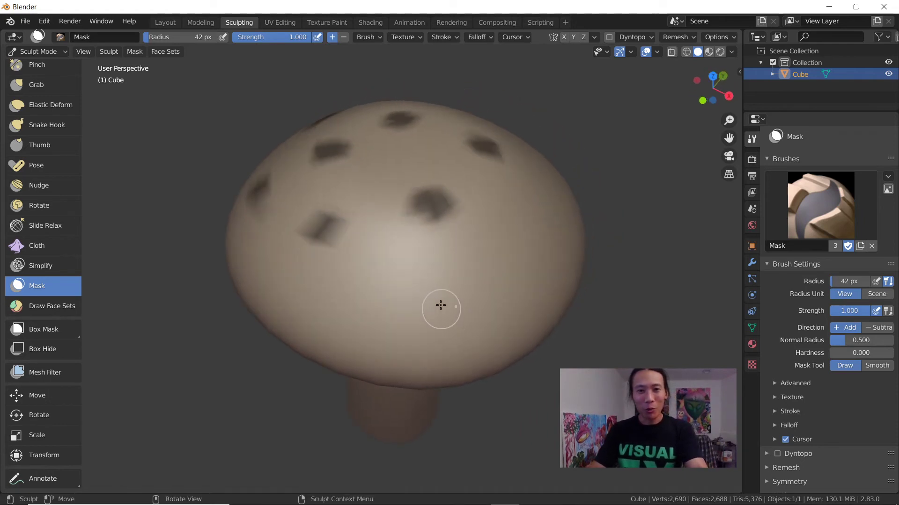
{"action": "left_click_drag", "start_coordinate": [437, 307], "coordinate": [430, 295]}
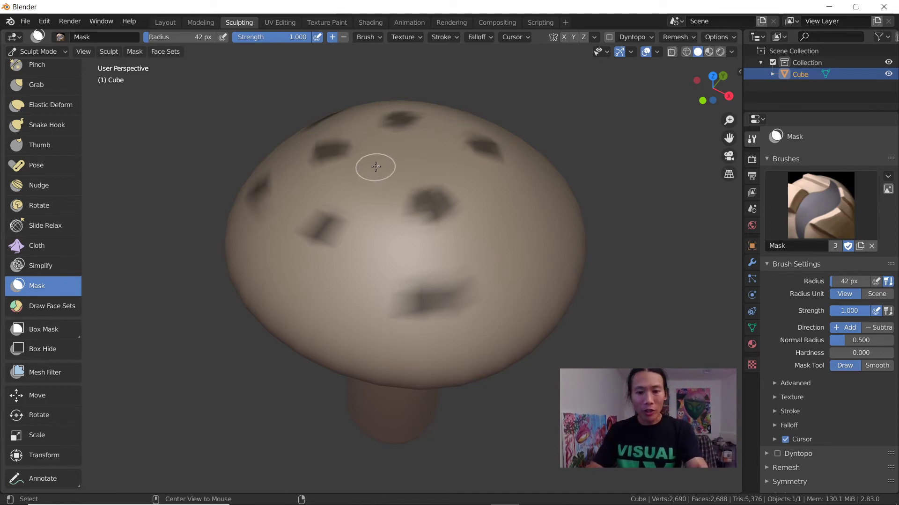
Step: Clear the whole mask, and in the Layout workspace add and apply a Subdivision Surface modifier with 2 viewport subdivisions
{"action": "key", "text": "alt+m"}
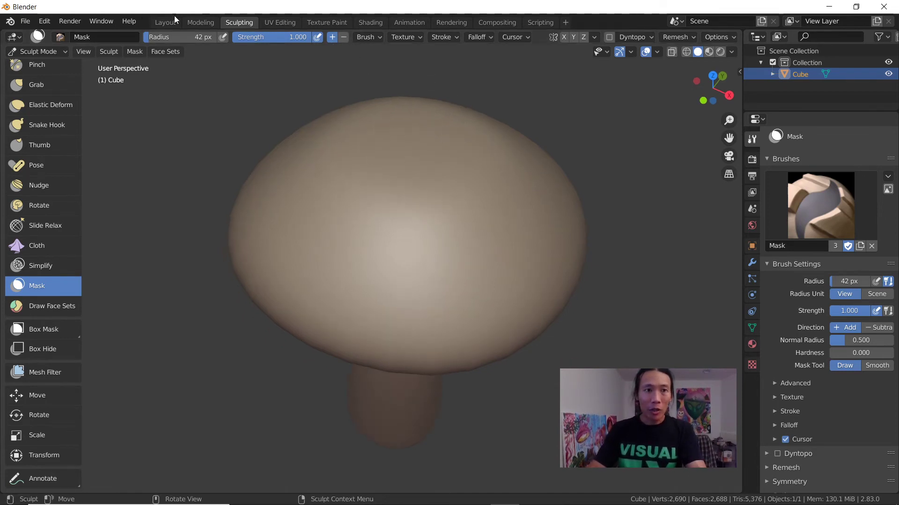
{"action": "left_click", "coordinate": [173, 19]}
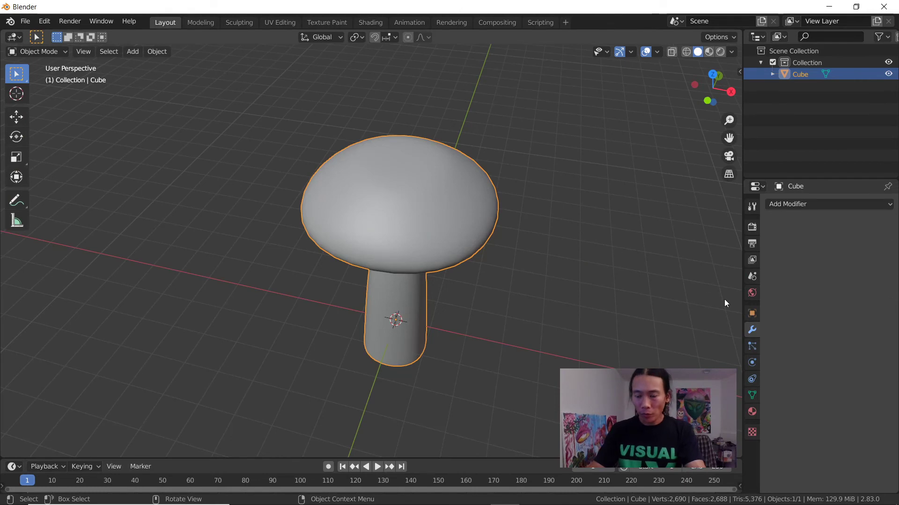
{"action": "left_click", "coordinate": [788, 205]}
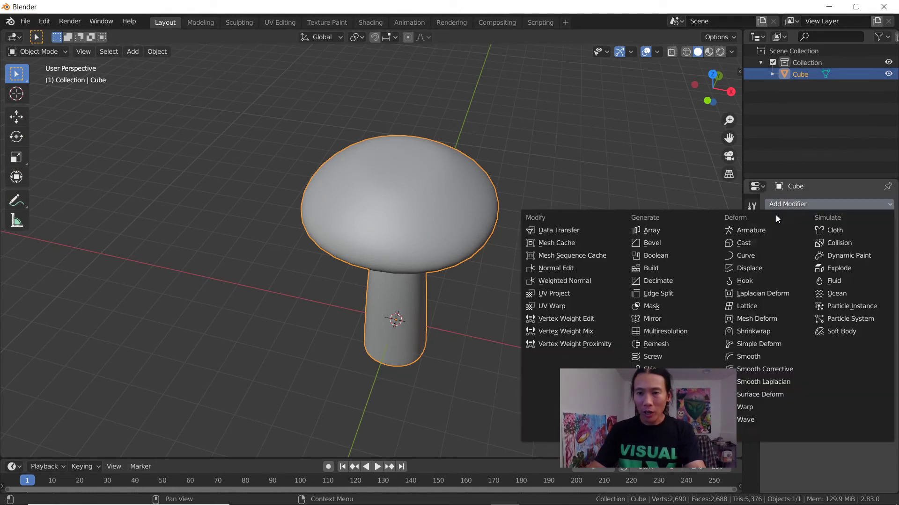
{"action": "left_click", "coordinate": [665, 382]}
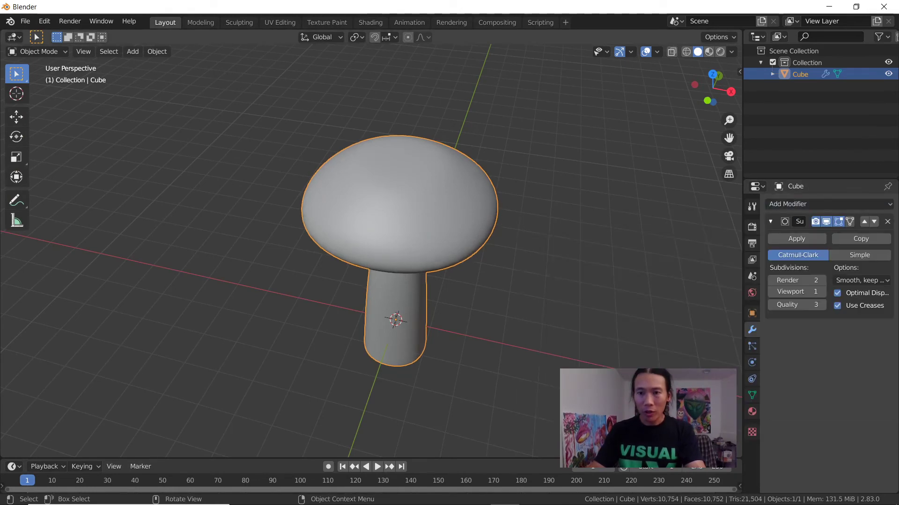
{"action": "left_click", "coordinate": [822, 292]}
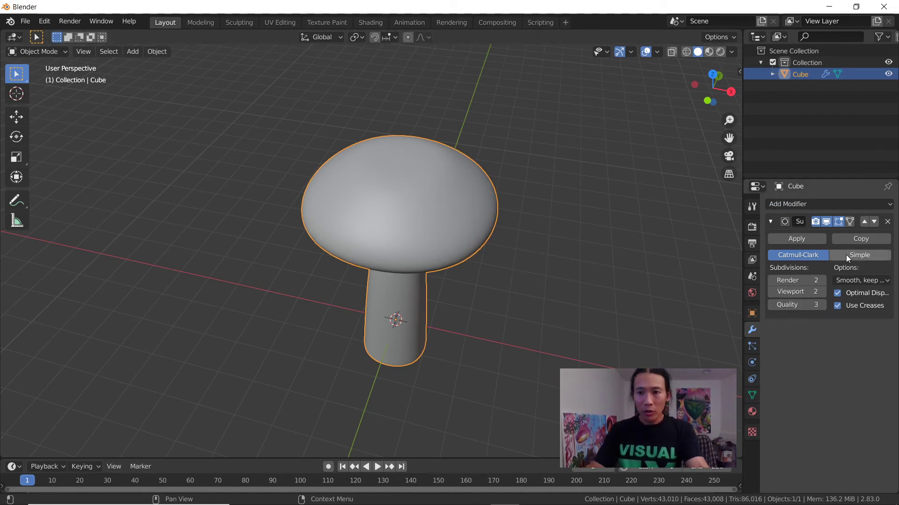
{"action": "left_click", "coordinate": [774, 240]}
Step: Inspect the density of the mushroom's mesh in Edit Mode and return to Object Mode
{"action": "key", "text": "Tab"}
{"action": "middle_click_drag", "start_coordinate": [450, 209], "coordinate": [453, 181]}
{"action": "scroll", "coordinate": [452, 178], "scroll_direction": "up", "scroll_amount": 3}
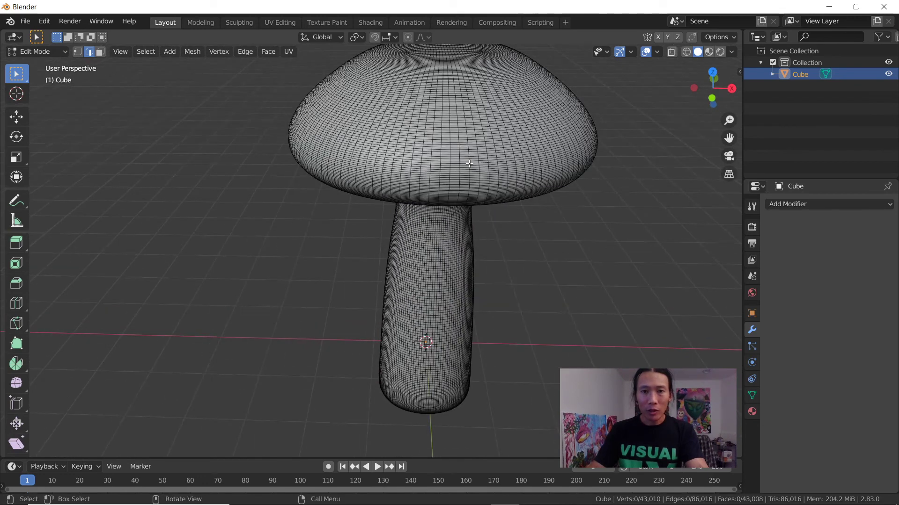
{"action": "key", "text": "Tab"}
{"action": "mouse_move", "coordinate": [468, 162]}
{"action": "middle_mouse_down"}
{"action": "mouse_move", "coordinate": [450, 176]}
{"action": "mouse_move", "coordinate": [325, 99]}
{"action": "middle_mouse_up"}
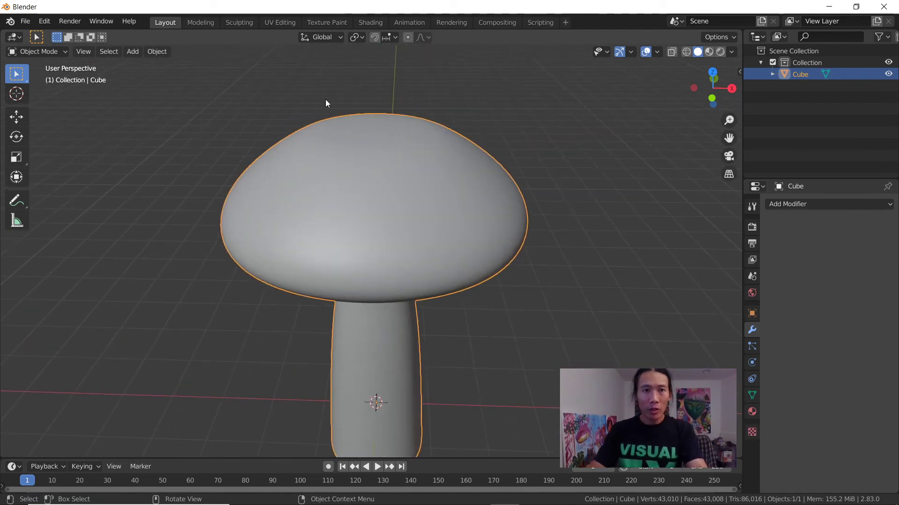
Step: In the Sculpting workspace, mask five separate round spots on the top and upper side of the cap
{"action": "left_click", "coordinate": [245, 22]}
{"action": "scroll", "coordinate": [412, 171], "scroll_direction": "down", "scroll_amount": 3}
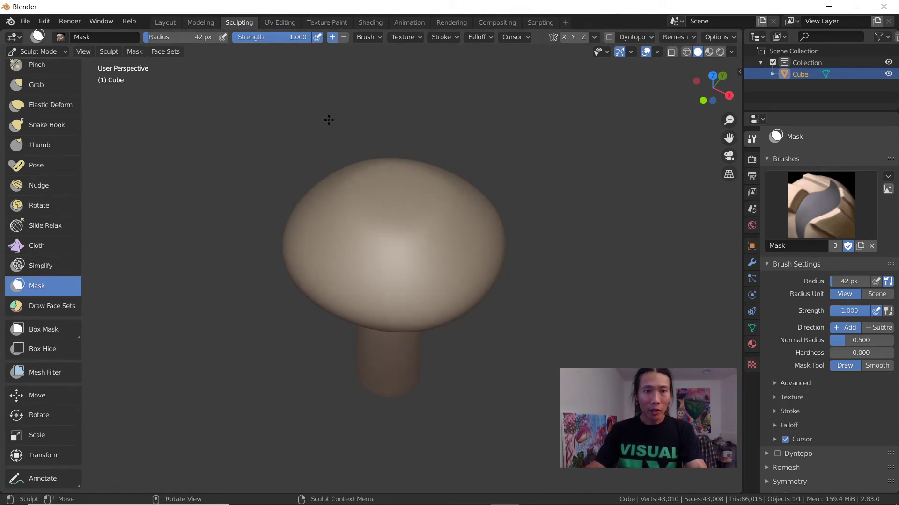
{"action": "middle_click_drag", "start_coordinate": [351, 218], "coordinate": [355, 231]}
{"action": "scroll", "coordinate": [379, 263], "scroll_direction": "up", "scroll_amount": 3}
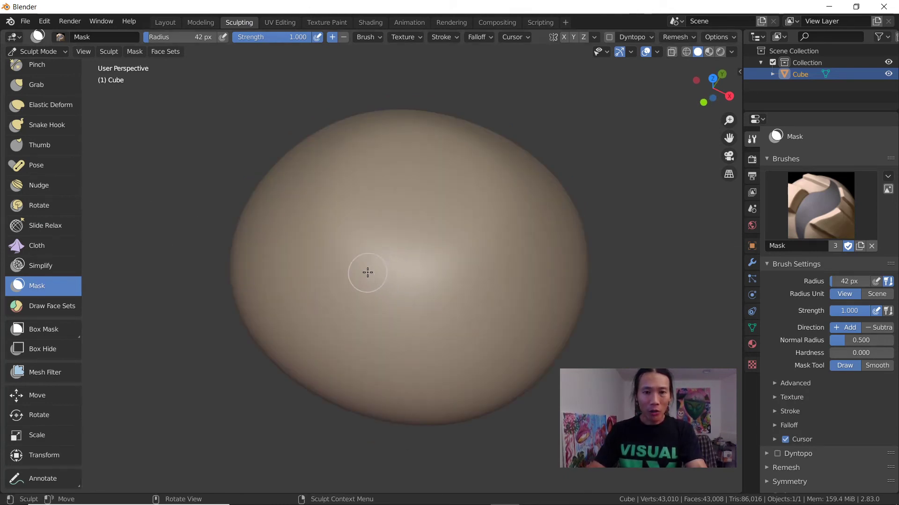
{"action": "left_click", "coordinate": [368, 272]}
{"action": "middle_click_drag", "start_coordinate": [367, 272], "coordinate": [413, 276]}
{"action": "left_click", "coordinate": [429, 257]}
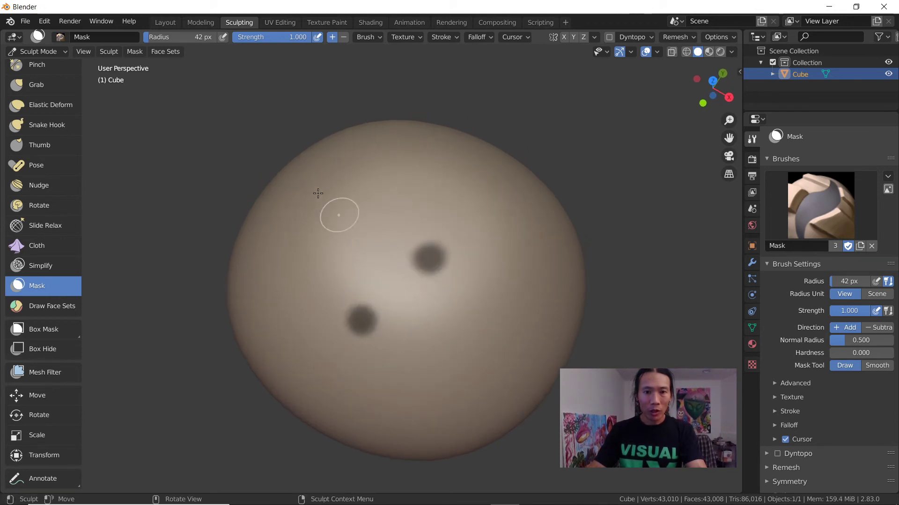
{"action": "left_click", "coordinate": [320, 208]}
{"action": "left_click", "coordinate": [442, 188]}
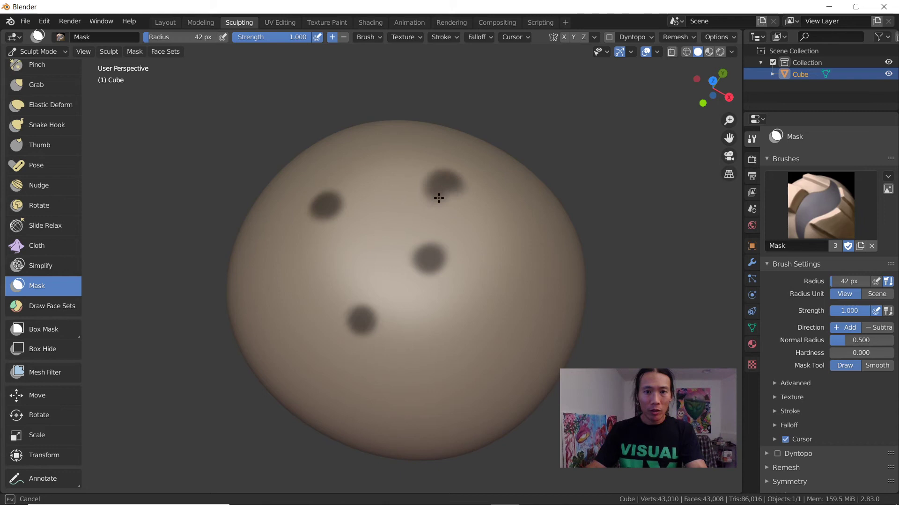
{"action": "middle_click_drag", "start_coordinate": [496, 257], "coordinate": [476, 237]}
{"action": "left_click", "coordinate": [439, 258]}
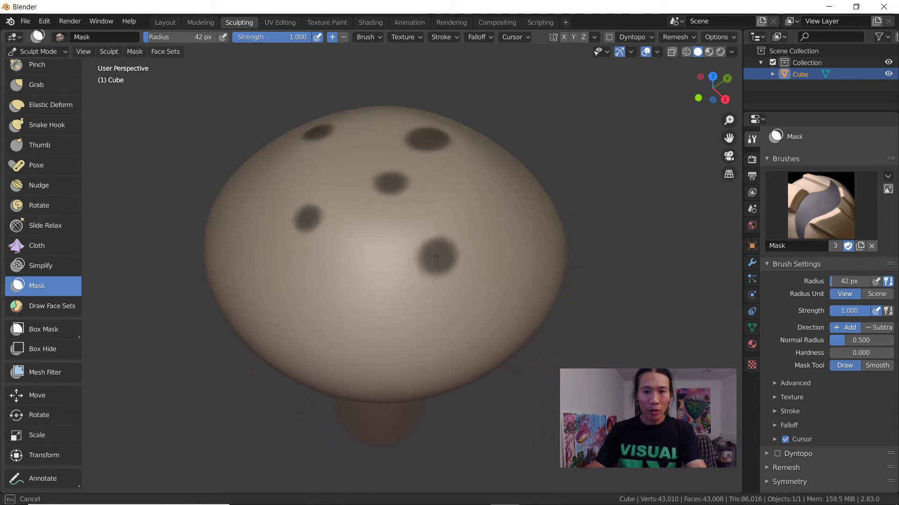
Step: Set the Mask brush's radius to 23 px and mask smaller spots around the lower rim of the cap
{"action": "key", "text": "f"}
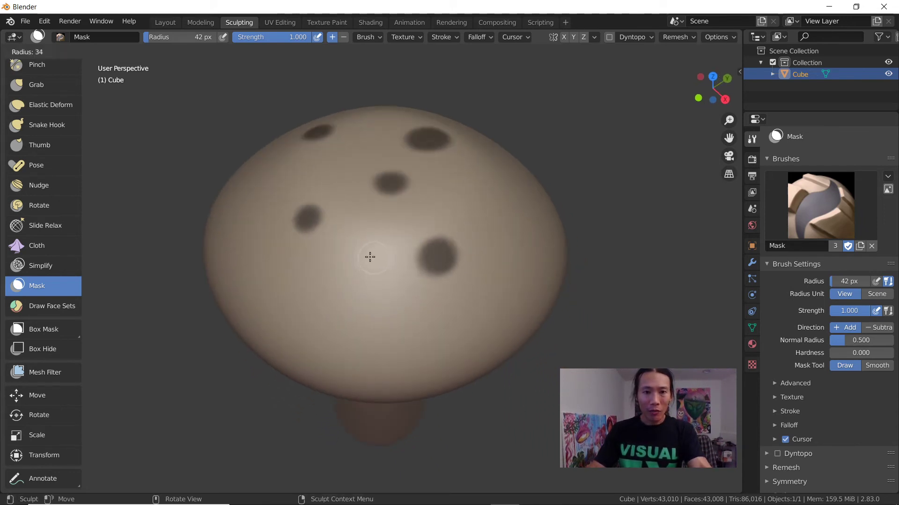
{"action": "left_click", "coordinate": [363, 260]}
{"action": "middle_click_drag", "start_coordinate": [361, 262], "coordinate": [369, 228]}
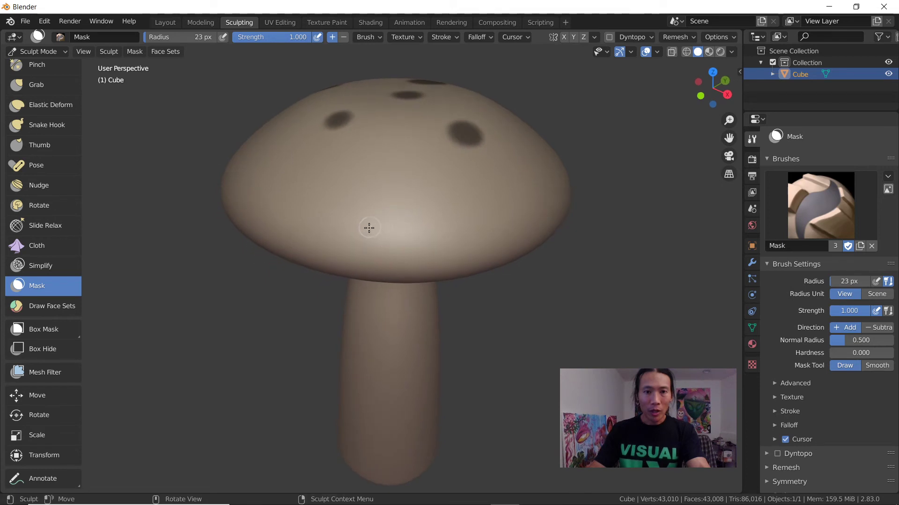
{"action": "mouse_move", "coordinate": [341, 255]}
{"action": "left_mouse_down"}
{"action": "mouse_move", "coordinate": [391, 263]}
{"action": "mouse_move", "coordinate": [486, 252]}
{"action": "left_mouse_up"}
{"action": "middle_click_drag", "start_coordinate": [357, 231], "coordinate": [448, 234]}
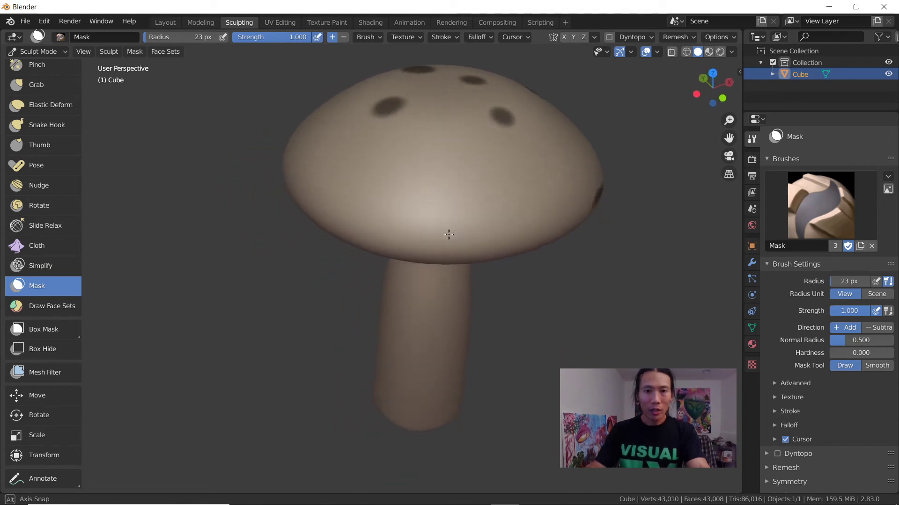
Step: Invert the mask so that only the cap's spots are left unmasked, and check the mushroom from the side
{"action": "middle_click_drag", "start_coordinate": [281, 183], "coordinate": [330, 205]}
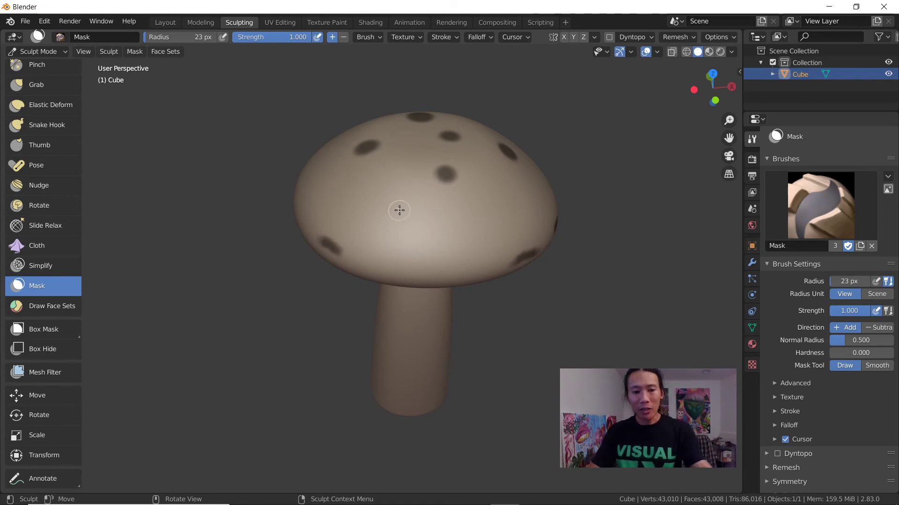
{"action": "key", "text": "ctrl+i"}
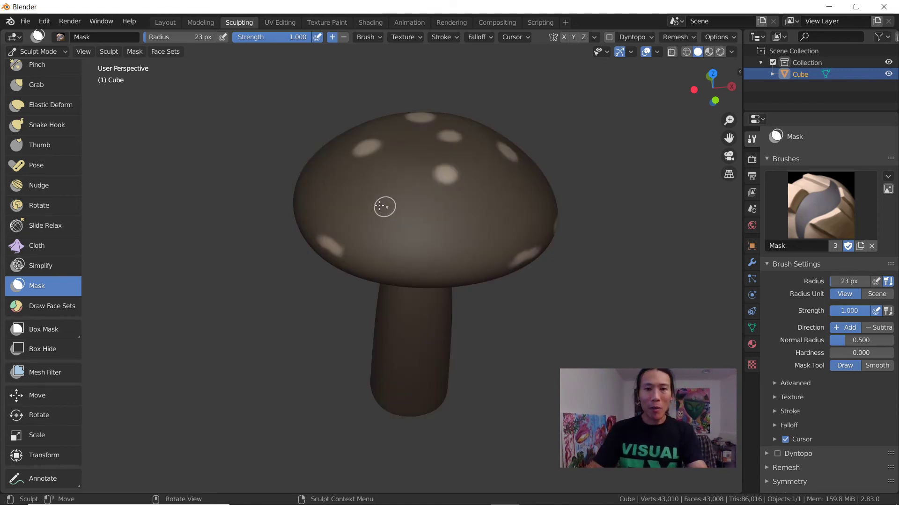
{"action": "middle_click_drag", "start_coordinate": [429, 227], "coordinate": [448, 207]}
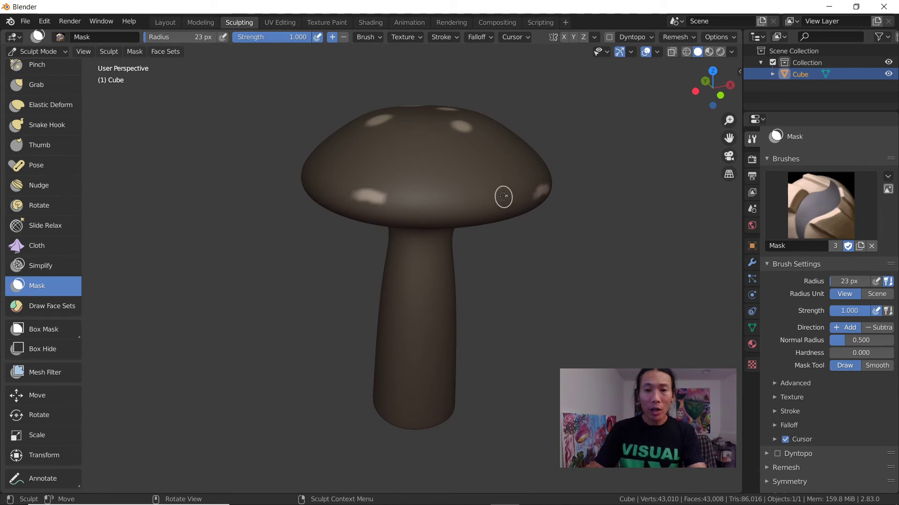
Step: Try to raise all the unmasked cap spots at once using the Mesh Filter set to Inflate
{"action": "middle_click_drag", "start_coordinate": [502, 196], "coordinate": [428, 140]}
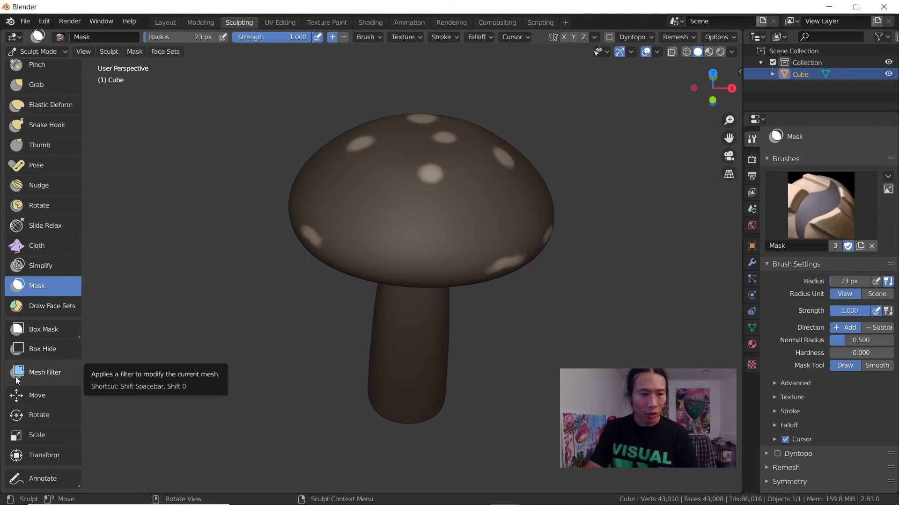
{"action": "left_click", "coordinate": [36, 375]}
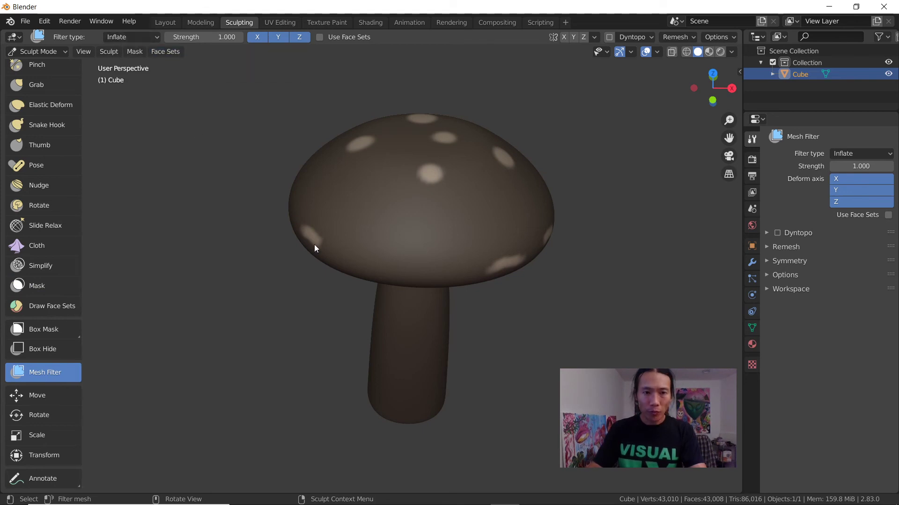
{"action": "left_click_drag", "start_coordinate": [239, 191], "coordinate": [271, 192]}
{"action": "middle_click_drag", "start_coordinate": [269, 195], "coordinate": [356, 272]}
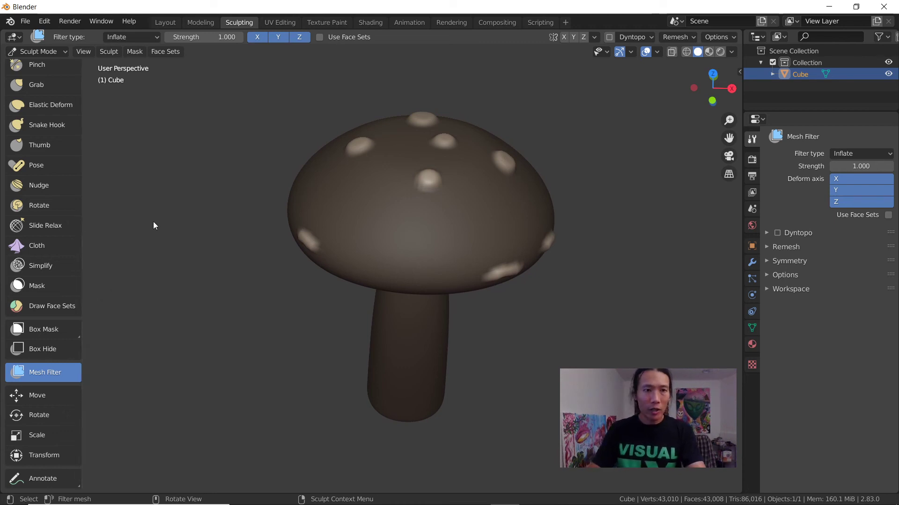
{"action": "middle_click_drag", "start_coordinate": [260, 254], "coordinate": [291, 243]}
Step: Choose the Inflate brush and set its strength to 1.000 and its radius to 47 px
{"action": "scroll", "coordinate": [44, 187], "scroll_direction": "up", "scroll_amount": 12}
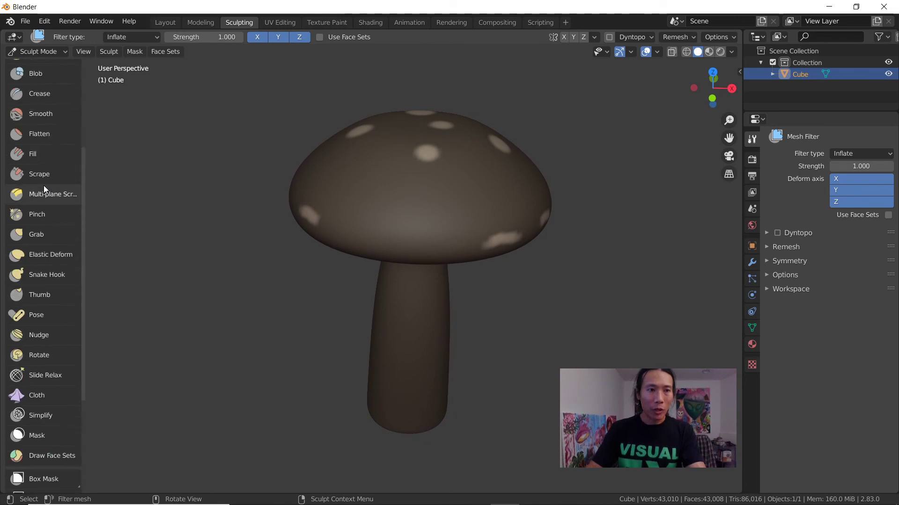
{"action": "left_click", "coordinate": [46, 194]}
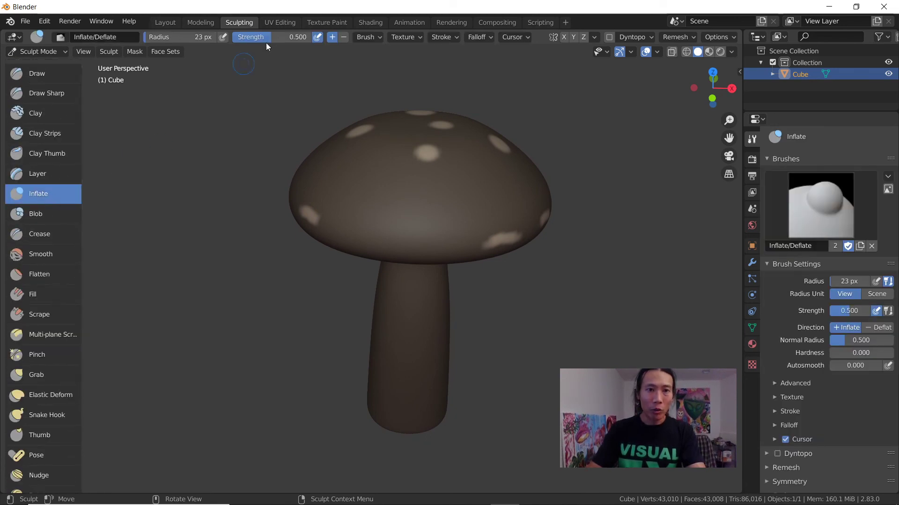
{"action": "left_click_drag", "start_coordinate": [268, 37], "coordinate": [309, 37]}
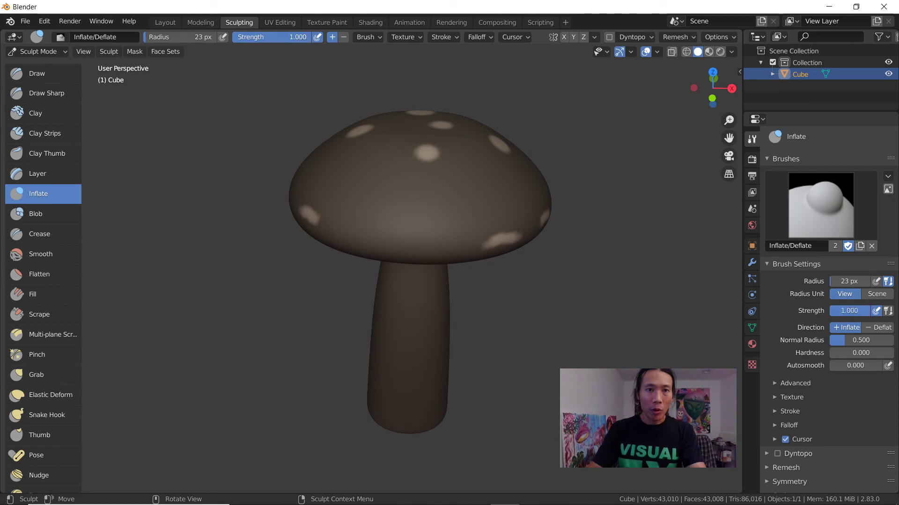
{"action": "key", "text": "f"}
{"action": "left_click", "coordinate": [311, 165]}
Step: Inflate the unmasked round spots around the upper sides of the cap so they bulge outwards
{"action": "mouse_move", "coordinate": [311, 165]}
{"action": "middle_mouse_down"}
{"action": "mouse_move", "coordinate": [370, 167]}
{"action": "mouse_move", "coordinate": [381, 177]}
{"action": "middle_mouse_up"}
{"action": "left_click_drag", "start_coordinate": [381, 177], "coordinate": [377, 174]}
{"action": "middle_click_drag", "start_coordinate": [377, 175], "coordinate": [425, 135]}
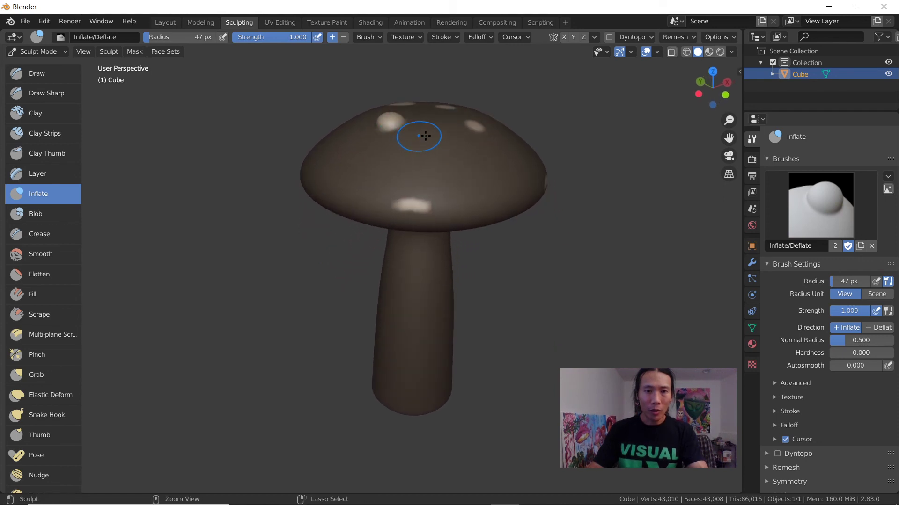
{"action": "left_click_drag", "start_coordinate": [388, 125], "coordinate": [405, 123]}
{"action": "middle_click_drag", "start_coordinate": [438, 212], "coordinate": [404, 181]}
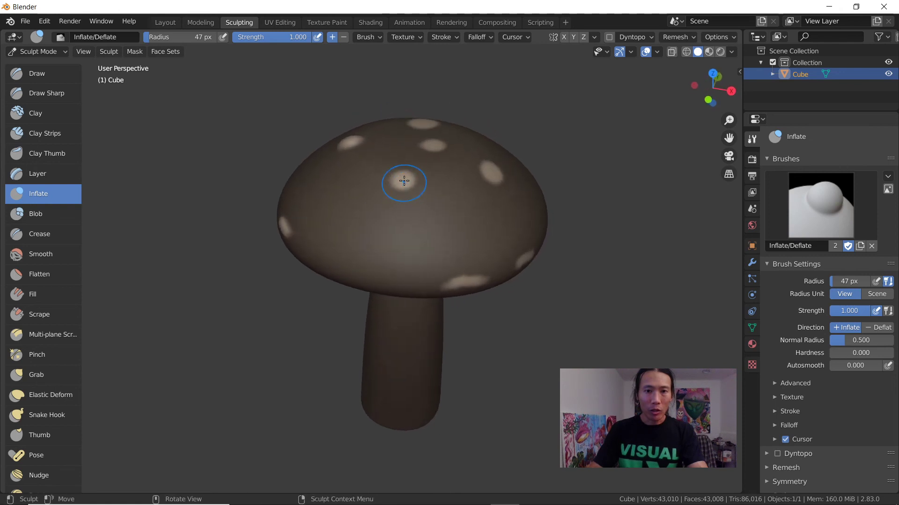
{"action": "left_click_drag", "start_coordinate": [404, 181], "coordinate": [403, 180]}
{"action": "left_click_drag", "start_coordinate": [427, 148], "coordinate": [429, 147]}
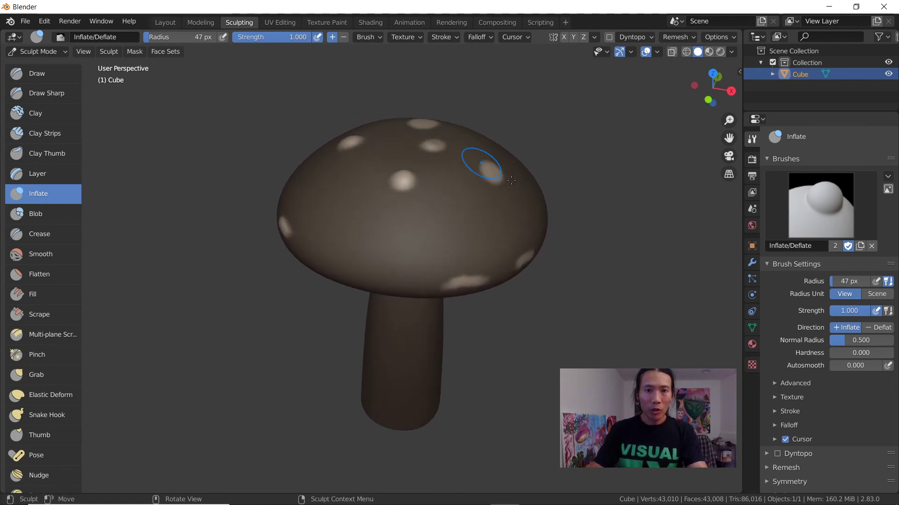
{"action": "left_click_drag", "start_coordinate": [494, 174], "coordinate": [482, 177]}
Step: Inflate the remaining unmasked spots on the crown of the cap, viewed from above
{"action": "middle_click_drag", "start_coordinate": [482, 178], "coordinate": [421, 215]}
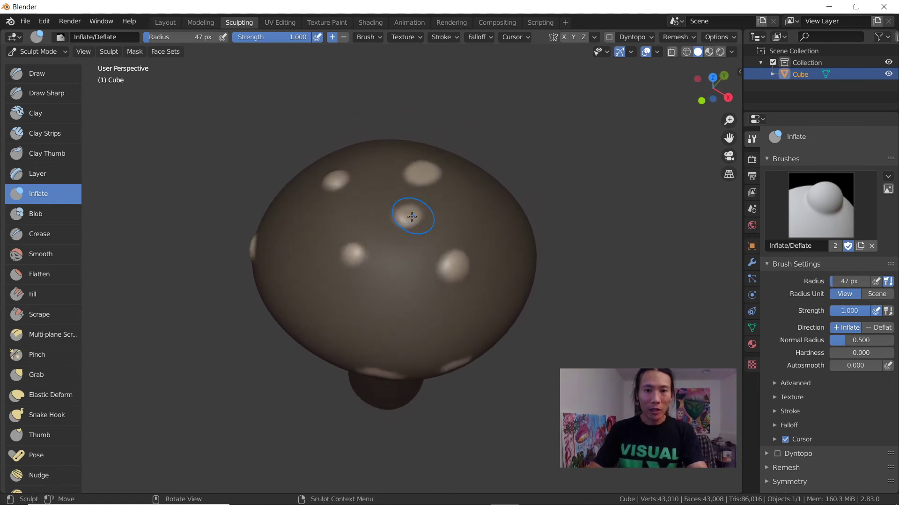
{"action": "left_click_drag", "start_coordinate": [422, 214], "coordinate": [418, 214]}
{"action": "left_click_drag", "start_coordinate": [420, 166], "coordinate": [430, 177]}
{"action": "mouse_move", "coordinate": [430, 177]}
{"action": "middle_mouse_down"}
{"action": "mouse_move", "coordinate": [444, 197]}
{"action": "mouse_move", "coordinate": [435, 169]}
{"action": "middle_mouse_up"}
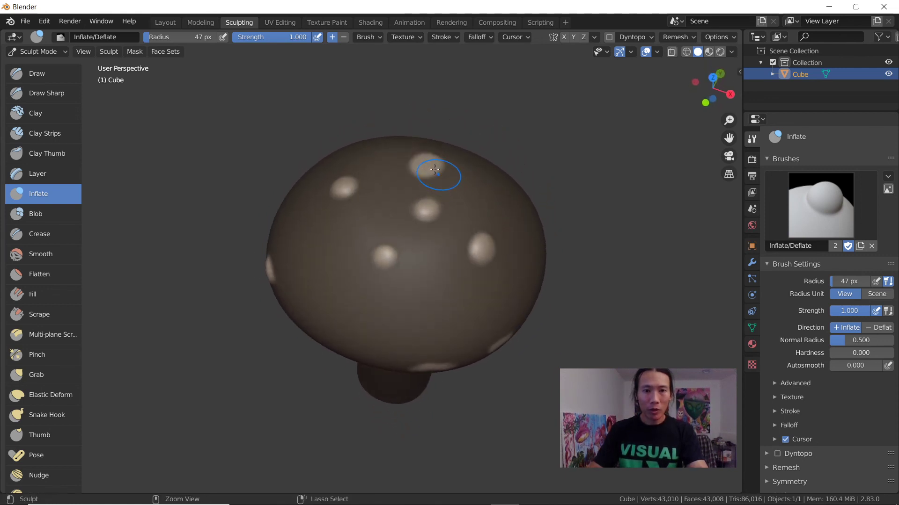
{"action": "left_click_drag", "start_coordinate": [425, 163], "coordinate": [432, 161]}
Step: Inflate the spots along the cap's lower rim, enlarging the brush radius to 57 px, and clear the mask
{"action": "middle_click_drag", "start_coordinate": [431, 161], "coordinate": [361, 211]}
{"action": "left_click_drag", "start_coordinate": [352, 242], "coordinate": [354, 244]}
{"action": "middle_click_drag", "start_coordinate": [354, 243], "coordinate": [373, 227]}
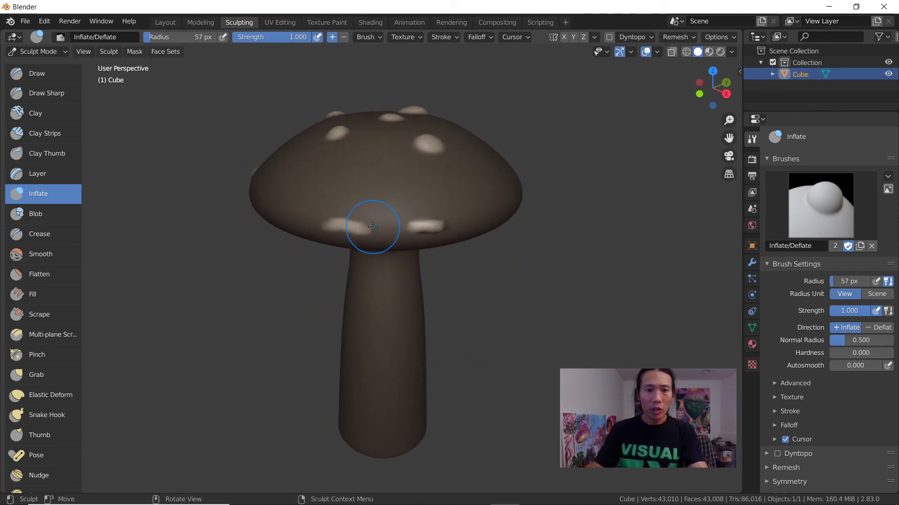
{"action": "left_click_drag", "start_coordinate": [331, 224], "coordinate": [349, 204]}
{"action": "mouse_move", "coordinate": [350, 205]}
{"action": "middle_mouse_down"}
{"action": "mouse_move", "coordinate": [345, 185]}
{"action": "mouse_move", "coordinate": [465, 190]}
{"action": "mouse_move", "coordinate": [351, 202]}
{"action": "middle_mouse_up"}
{"action": "mouse_move", "coordinate": [421, 205]}
{"action": "middle_mouse_down"}
{"action": "mouse_move", "coordinate": [374, 220]}
{"action": "mouse_move", "coordinate": [367, 204]}
{"action": "mouse_move", "coordinate": [406, 150]}
{"action": "mouse_move", "coordinate": [422, 155]}
{"action": "mouse_move", "coordinate": [407, 170]}
{"action": "mouse_move", "coordinate": [355, 173]}
{"action": "mouse_move", "coordinate": [430, 154]}
{"action": "mouse_move", "coordinate": [357, 173]}
{"action": "mouse_move", "coordinate": [395, 194]}
{"action": "mouse_move", "coordinate": [381, 200]}
{"action": "mouse_move", "coordinate": [345, 169]}
{"action": "mouse_move", "coordinate": [403, 163]}
{"action": "mouse_move", "coordinate": [397, 181]}
{"action": "mouse_move", "coordinate": [372, 184]}
{"action": "mouse_move", "coordinate": [369, 203]}
{"action": "mouse_move", "coordinate": [413, 187]}
{"action": "mouse_move", "coordinate": [387, 195]}
{"action": "mouse_move", "coordinate": [417, 167]}
{"action": "middle_mouse_up"}
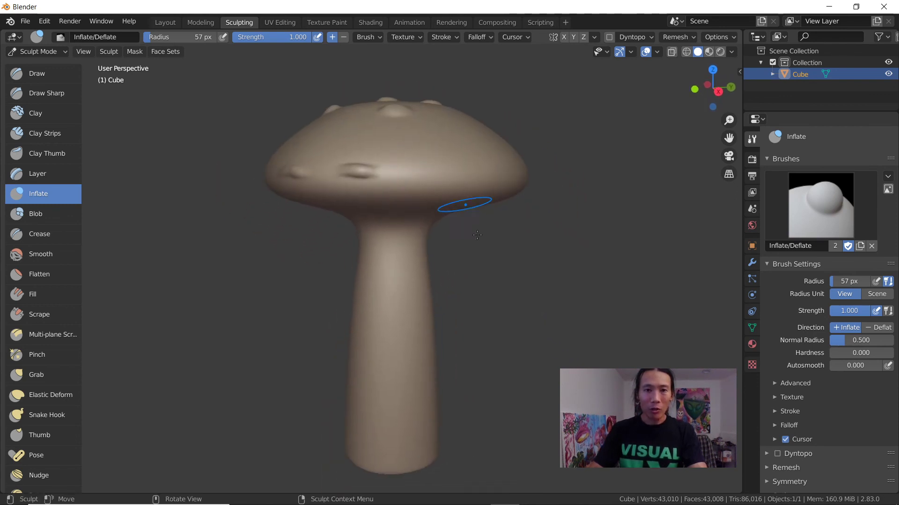